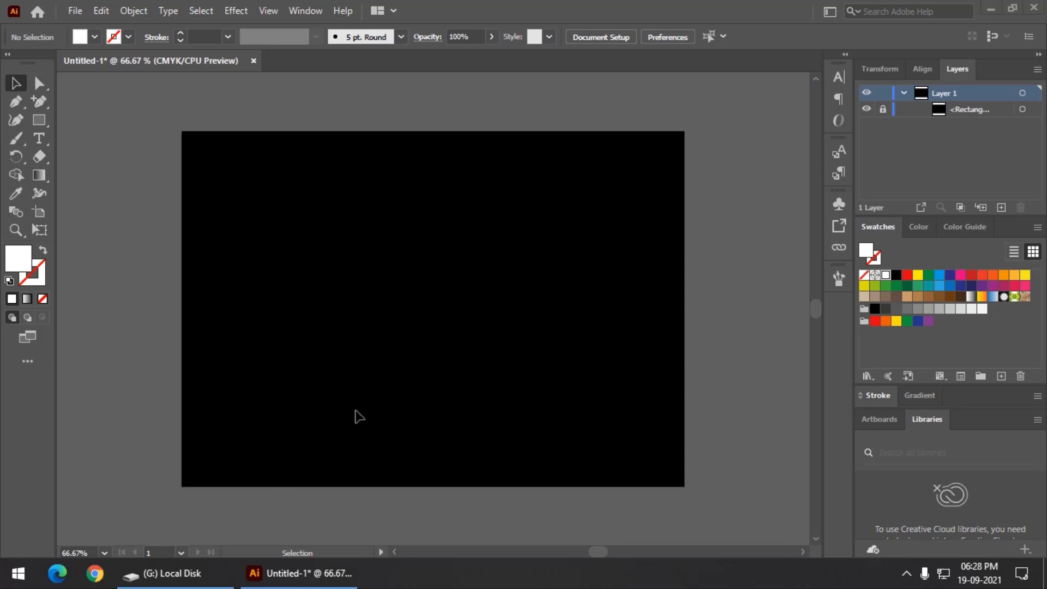
# Unlock the black background rectangle, undo an accidental move, and lock it again
pyautogui.click(883, 109)
pyautogui.moveTo(592, 246); pyautogui.dragTo(661, 334)
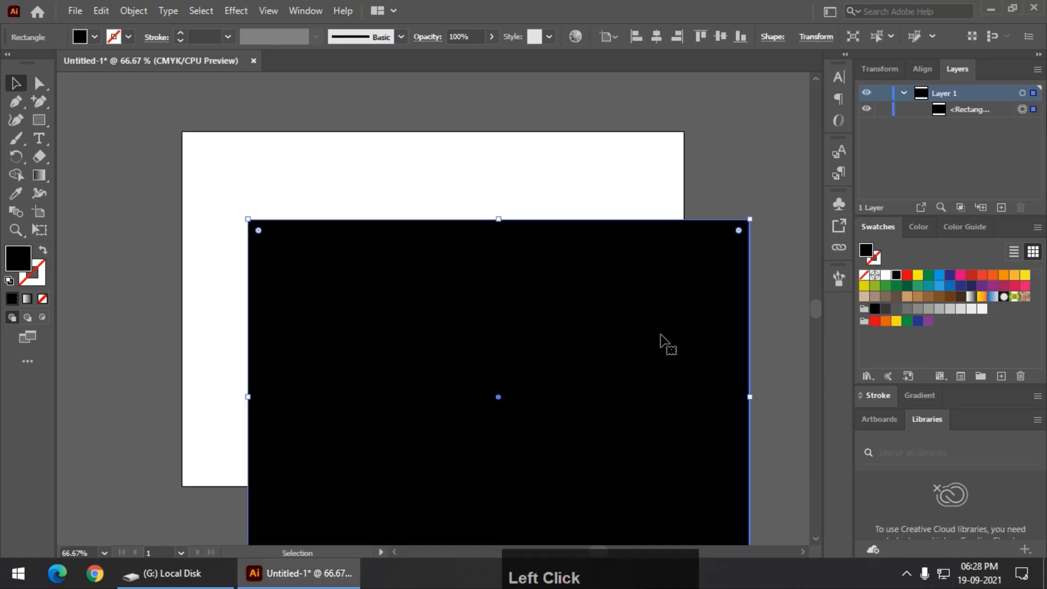
pyautogui.press('ctrl')
pyautogui.hotkey('ctrl', 'z')
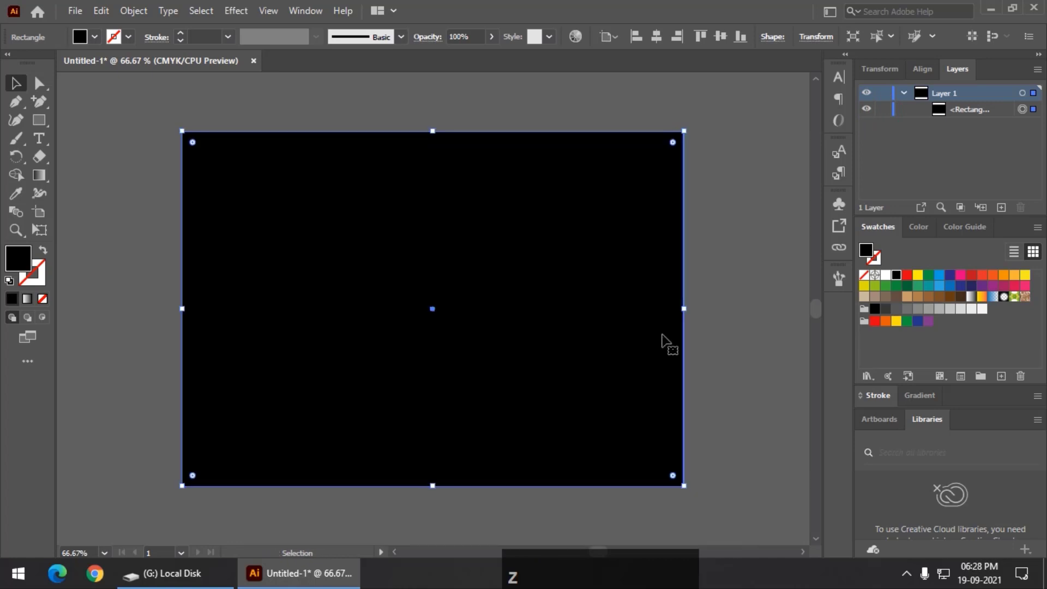
pyautogui.click(884, 109)
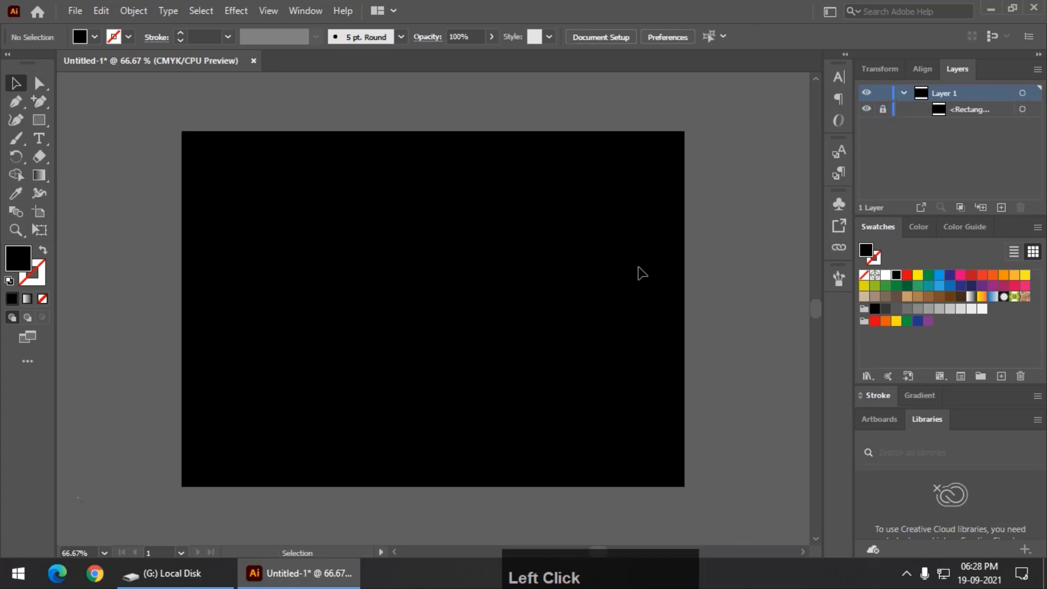
# Type the heading 'GRAPHIC DESIGNING' in white Myriad Pro 33 pt near the top
pyautogui.click(38, 138)
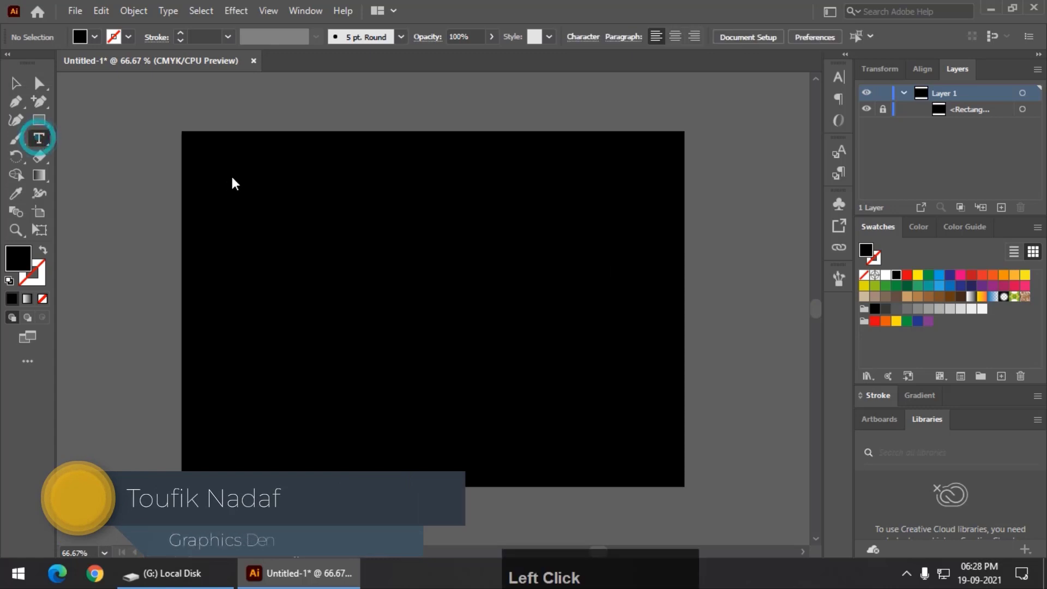
pyautogui.click(887, 276)
pyautogui.click(309, 203)
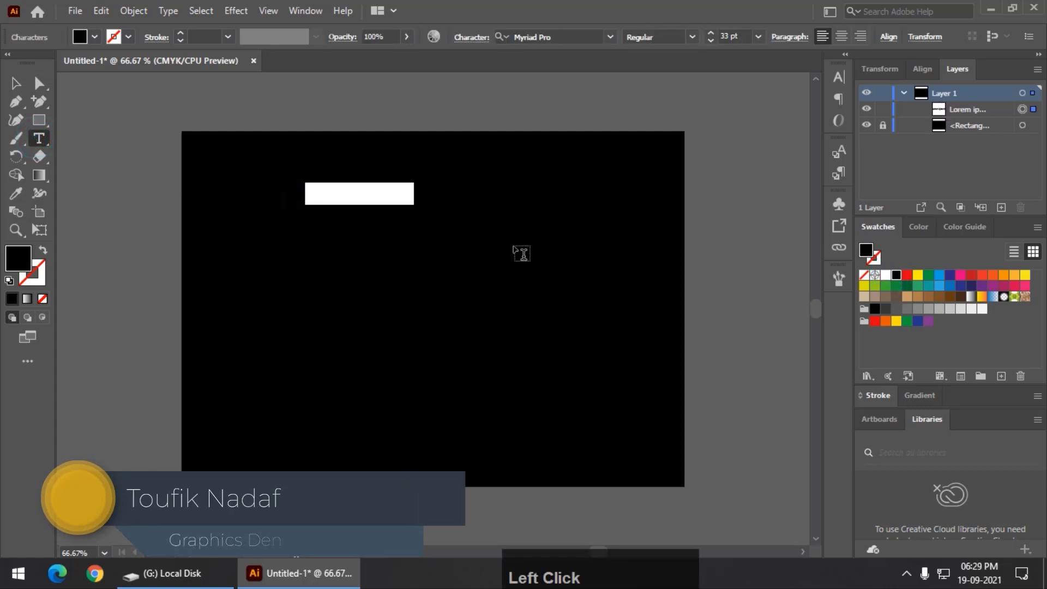
pyautogui.write('GRA')
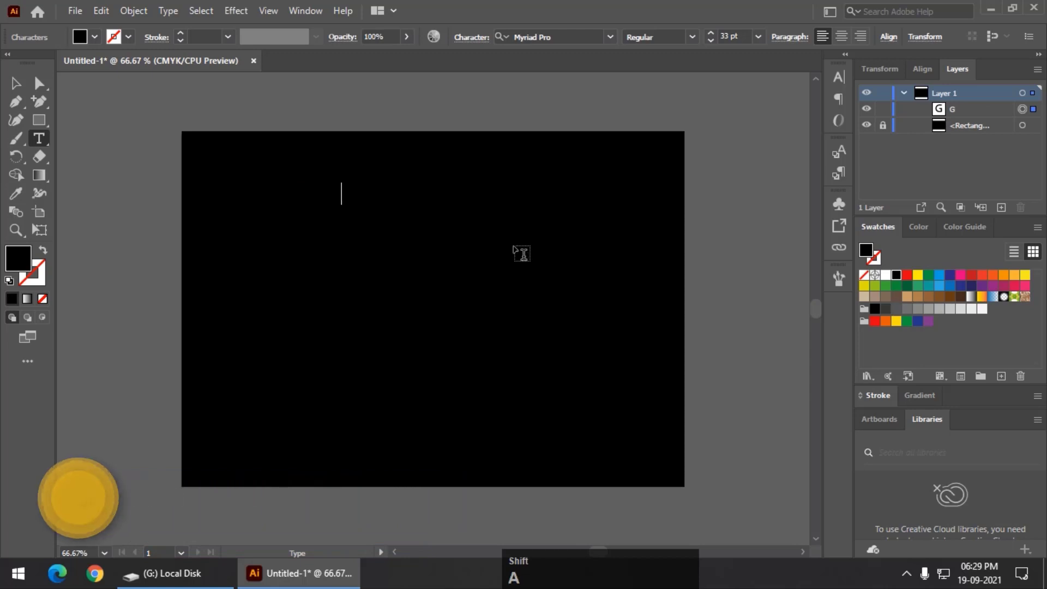
pyautogui.hotkey('ctrl', 'a')
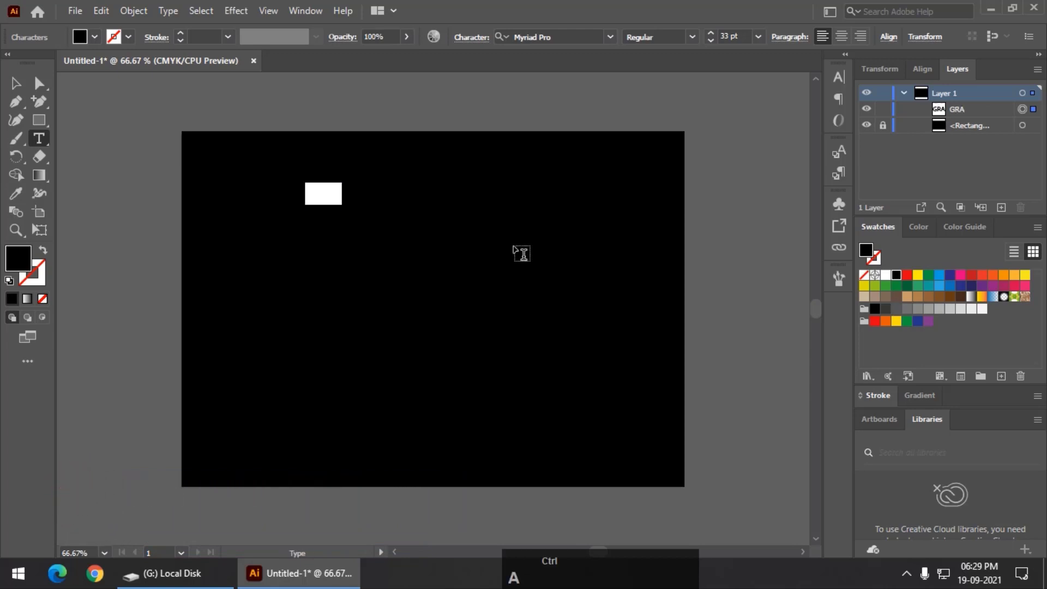
pyautogui.click(886, 276)
pyautogui.click(346, 195)
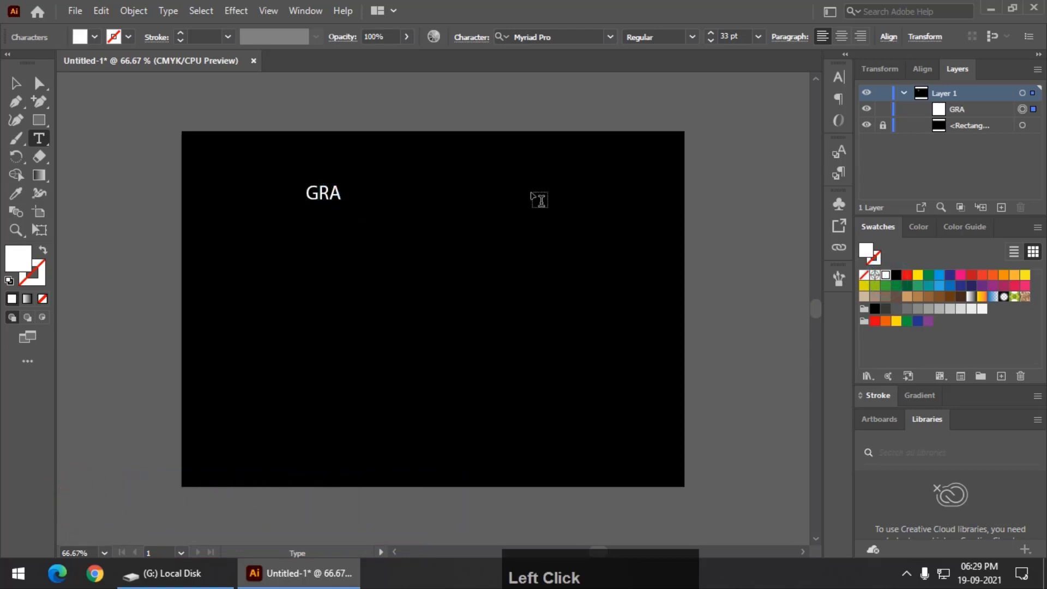
pyautogui.write('PHIC ')
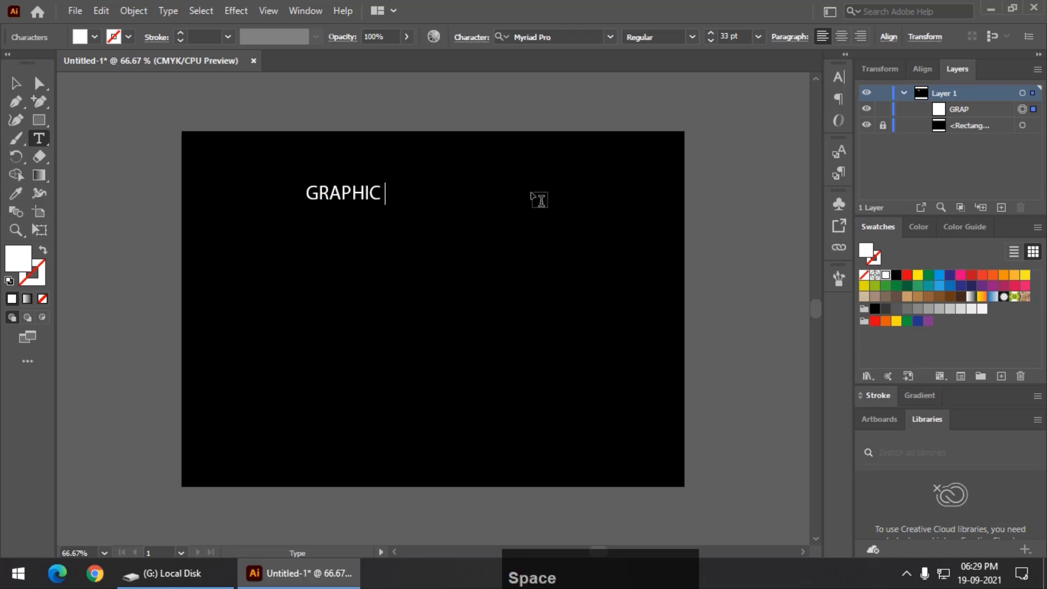
pyautogui.write('DE')
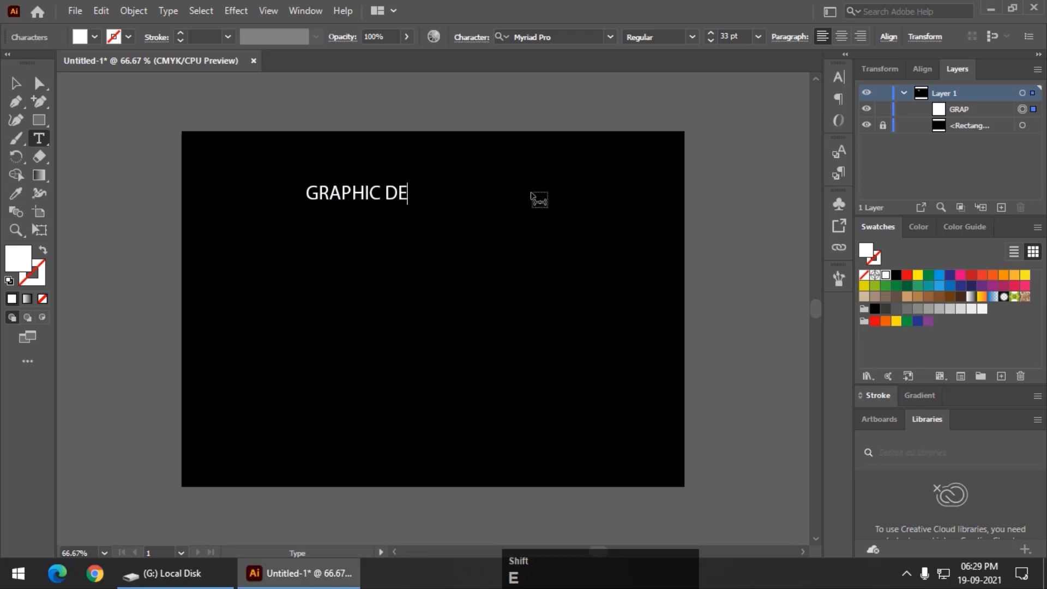
pyautogui.write('SIGNING')
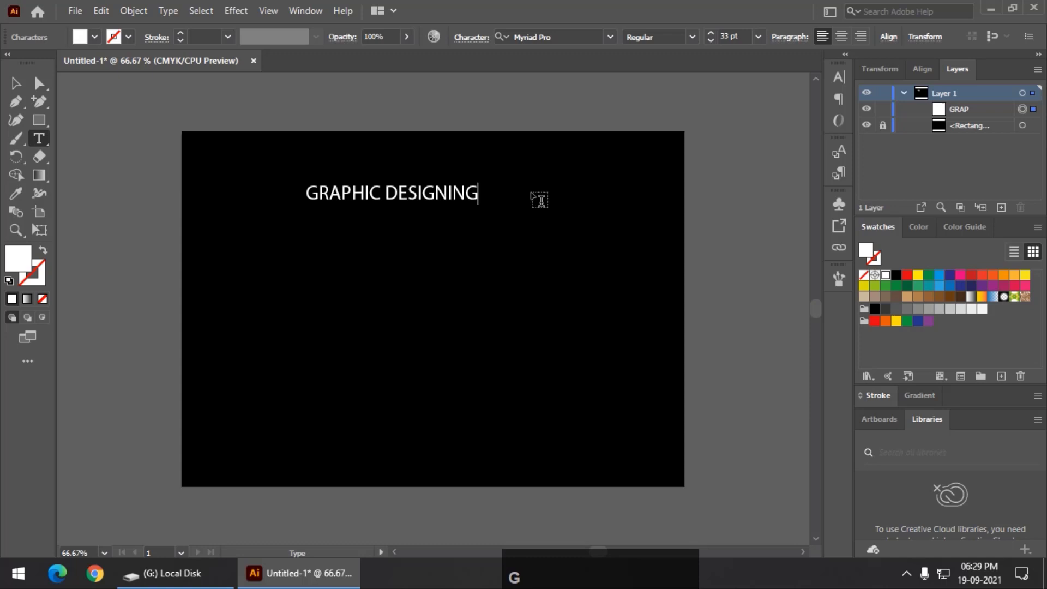
pyautogui.click(16, 82)
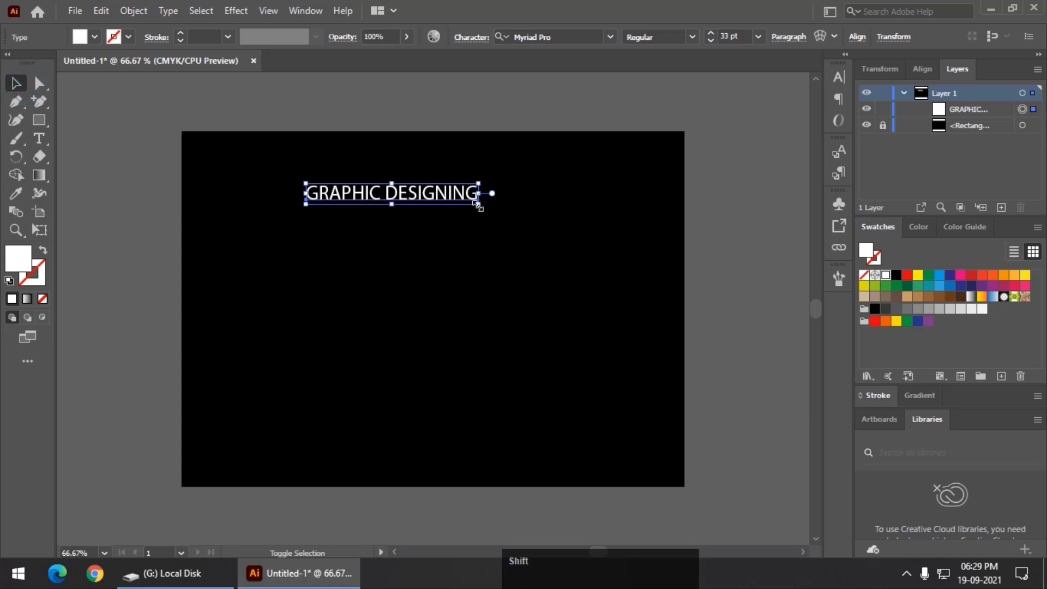
# Scale the heading to about 53.5 pt, shift it up-left, and set it in Montserrat SemiBold
pyautogui.moveTo(477, 205); pyautogui.dragTo(585, 218)
pyautogui.moveTo(485, 207); pyautogui.dragTo(456, 184)
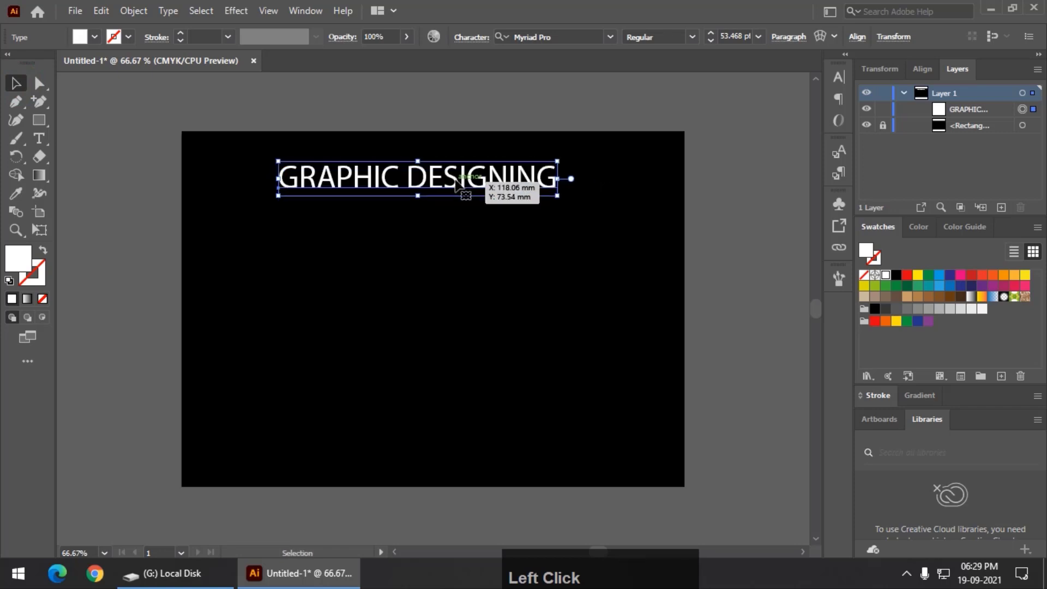
pyautogui.click(612, 37)
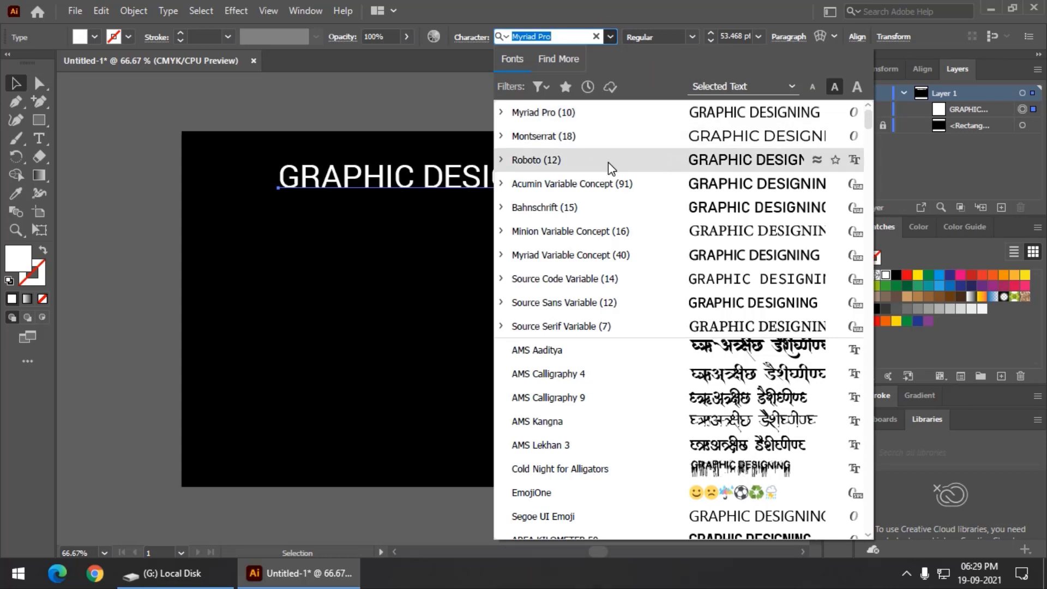
pyautogui.click(558, 59)
pyautogui.click(556, 36)
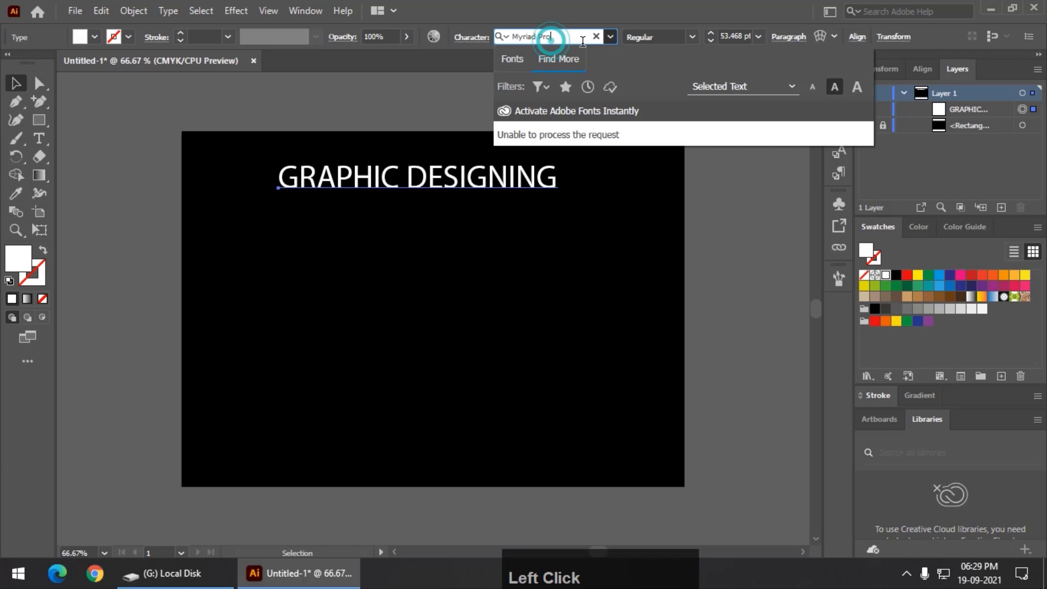
pyautogui.write('mo')
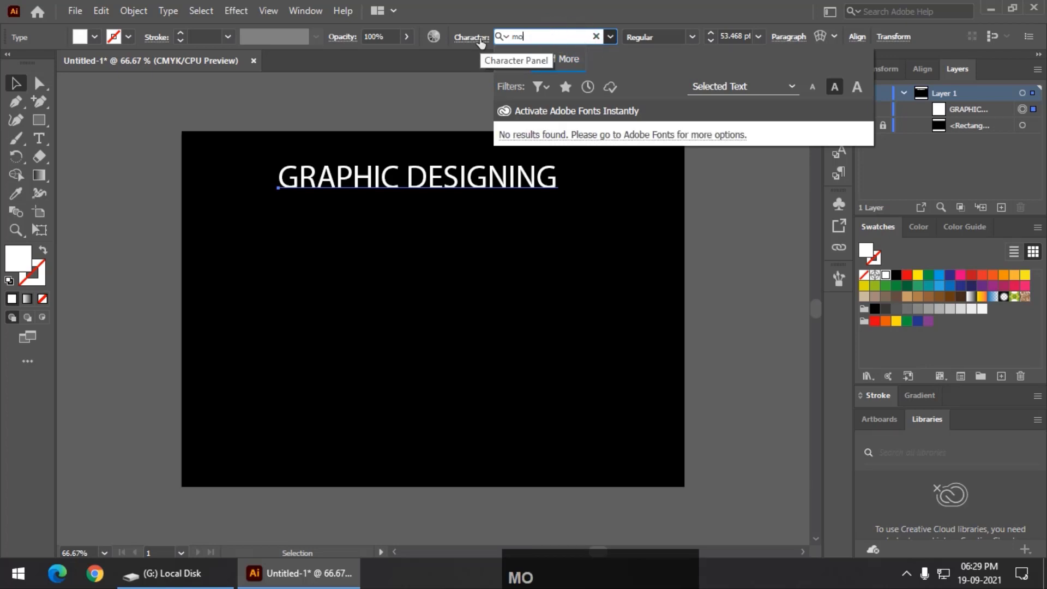
pyautogui.write('ntse')
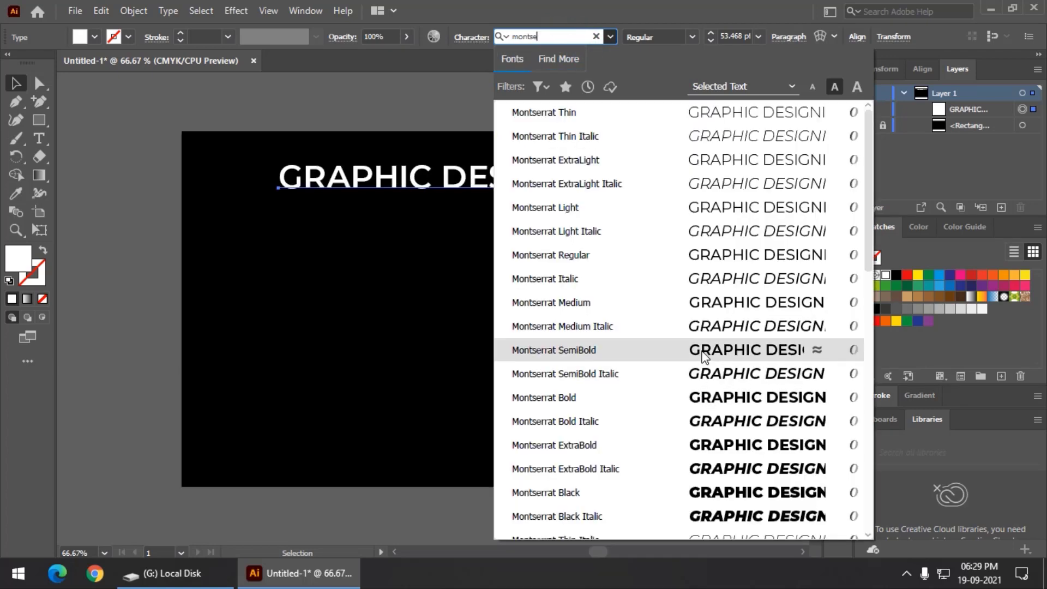
pyautogui.click(701, 352)
pyautogui.click(16, 83)
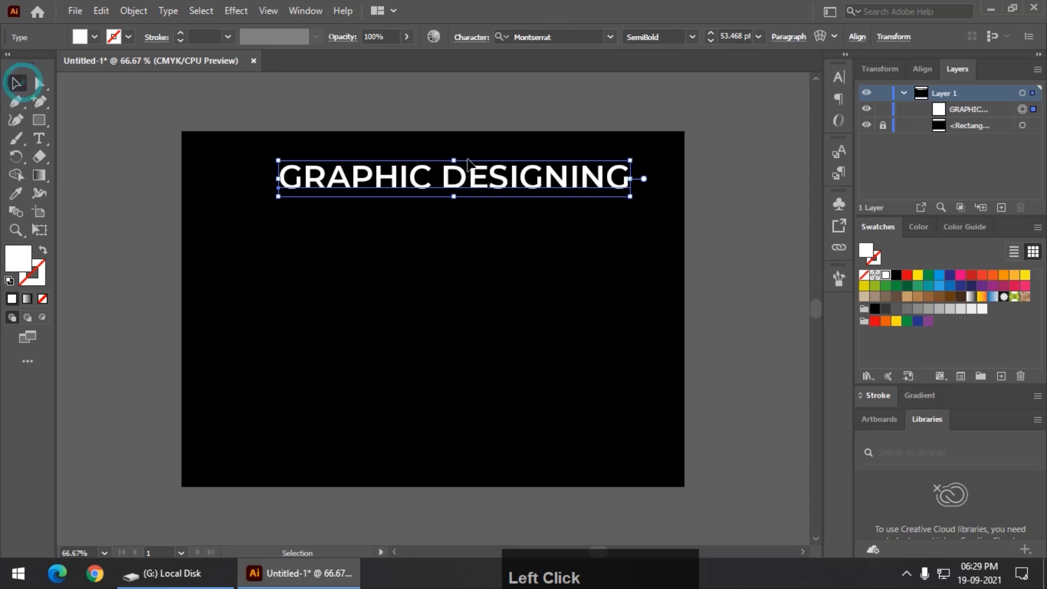
# Centre the heading, then draw a large no-fill circle with a 1 pt white outline below it
pyautogui.moveTo(477, 178); pyautogui.dragTo(453, 178)
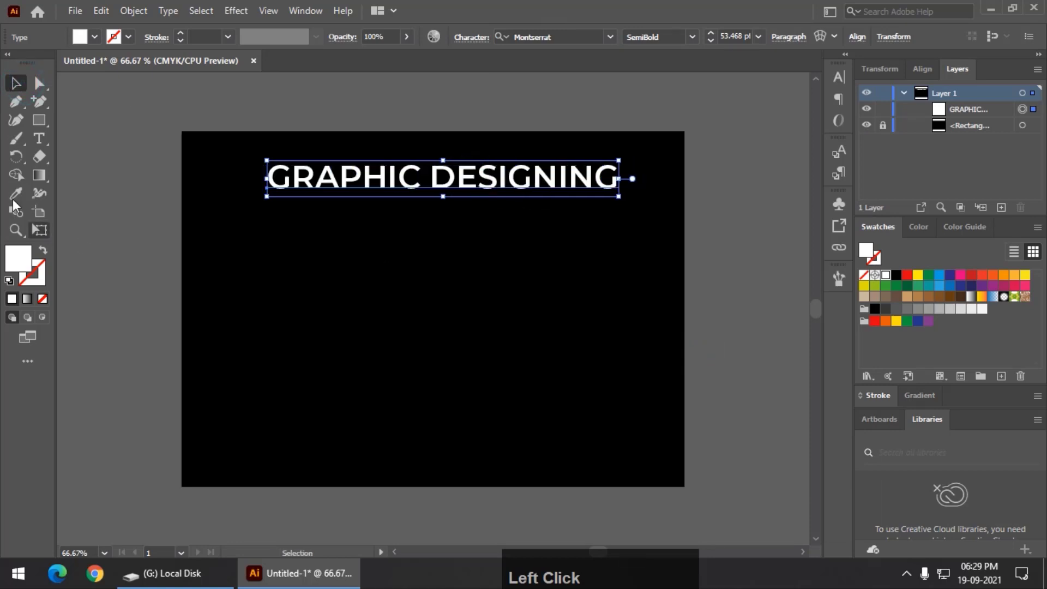
pyautogui.rightClick(38, 121)
pyautogui.click(93, 143)
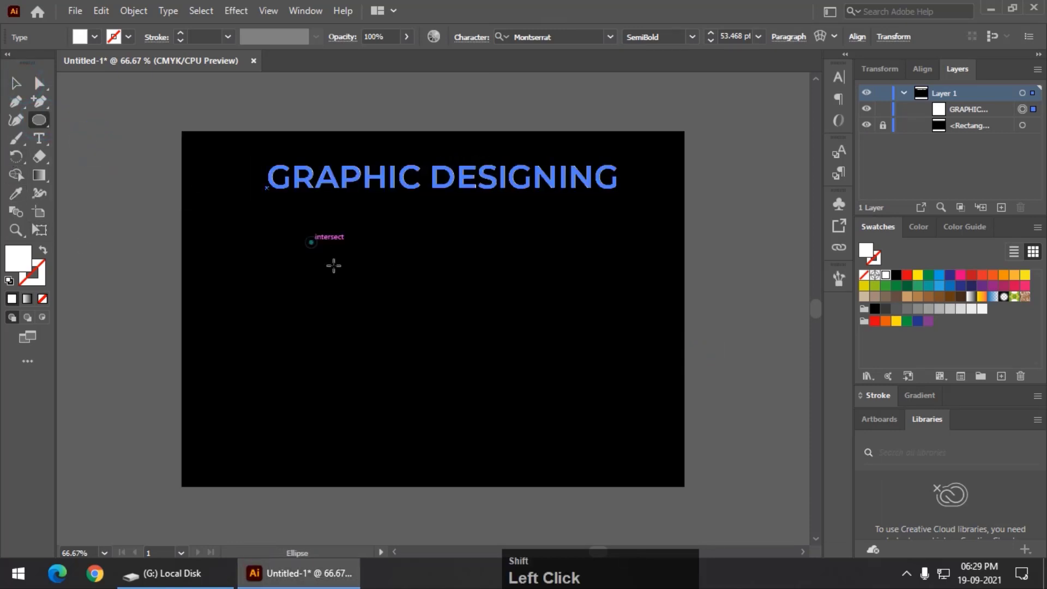
pyautogui.moveTo(311, 243); pyautogui.dragTo(532, 406)
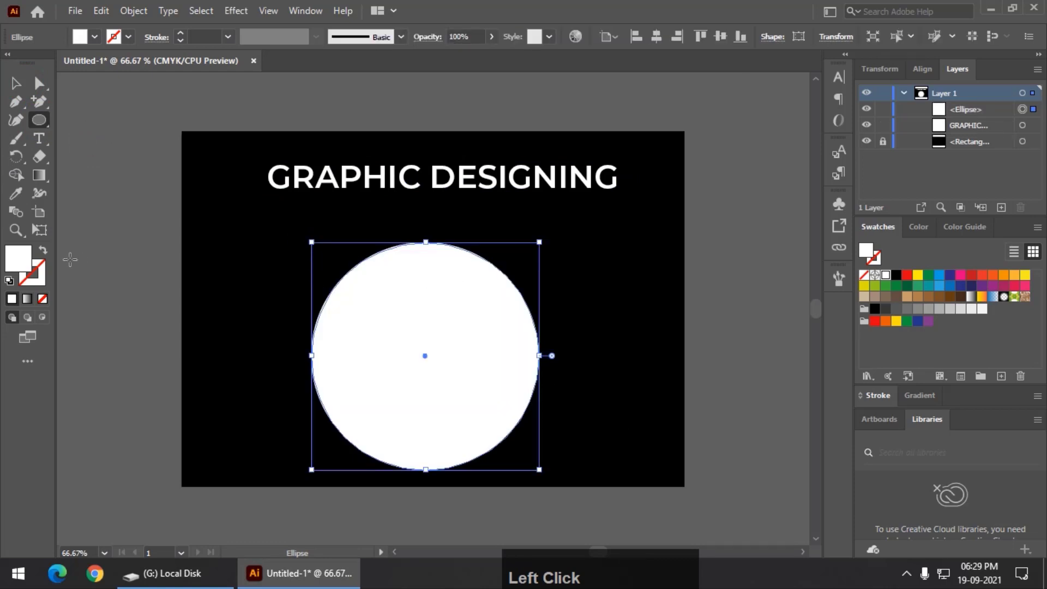
pyautogui.click(43, 249)
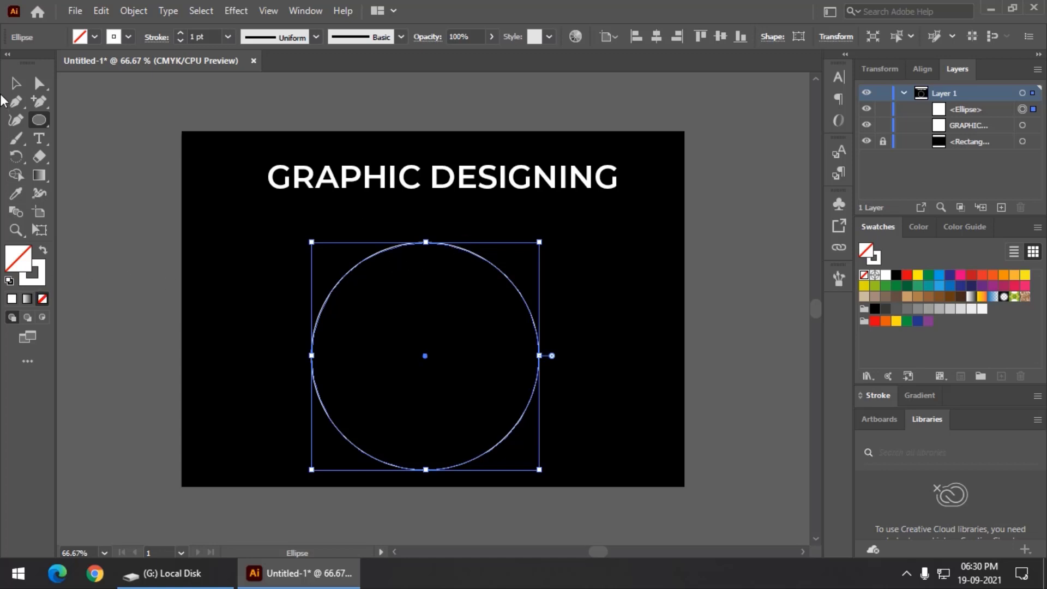
pyautogui.click(15, 82)
pyautogui.moveTo(446, 239); pyautogui.dragTo(446, 224)
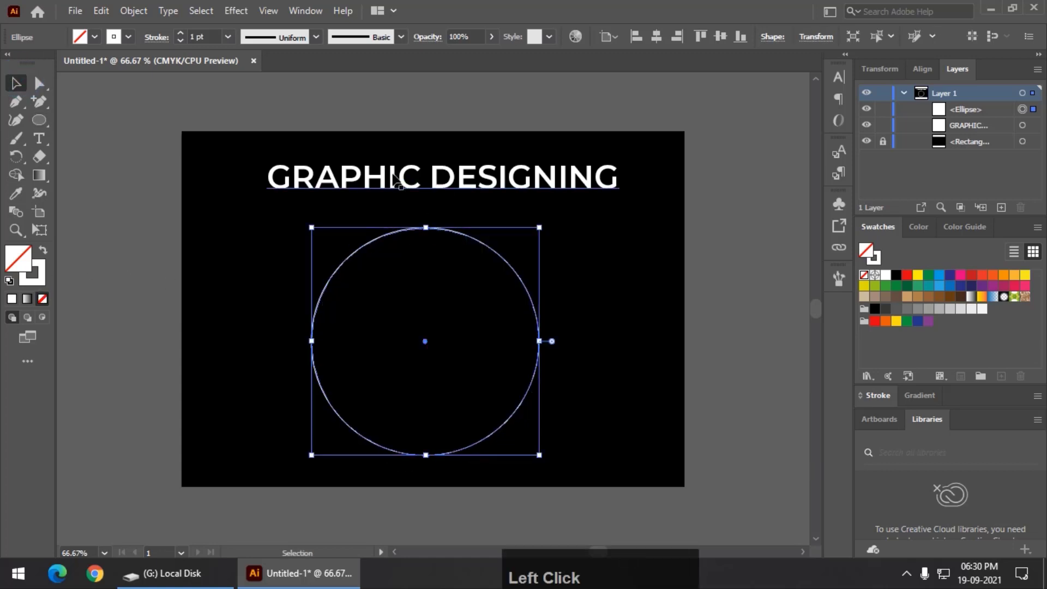
# Convert the GRAPHIC DESIGNING heading's letters into outlines
pyautogui.click(354, 179)
pyautogui.rightClick(352, 174)
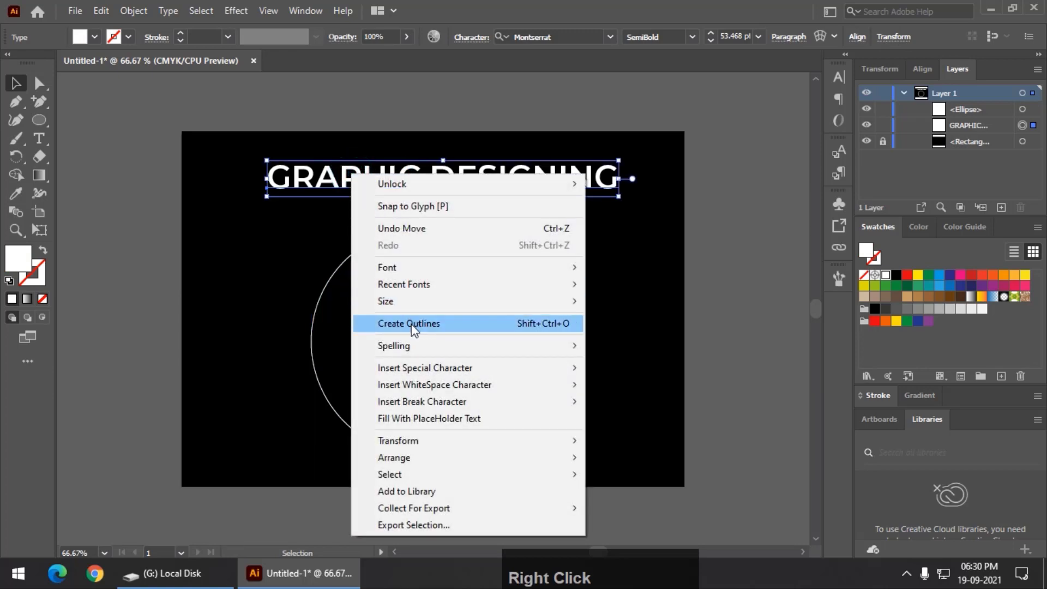
pyautogui.click(305, 184)
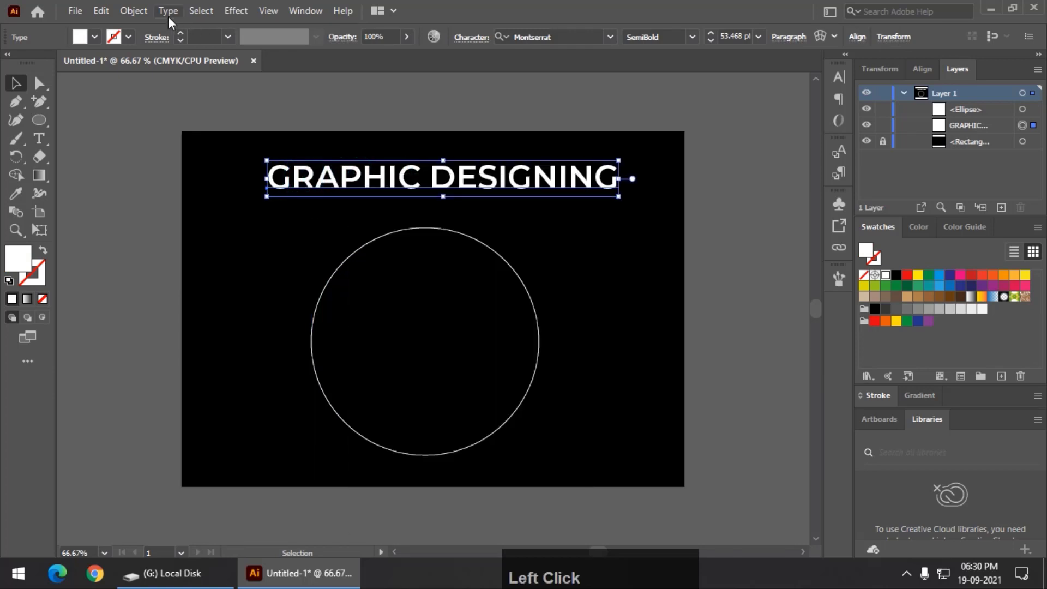
pyautogui.rightClick(346, 175)
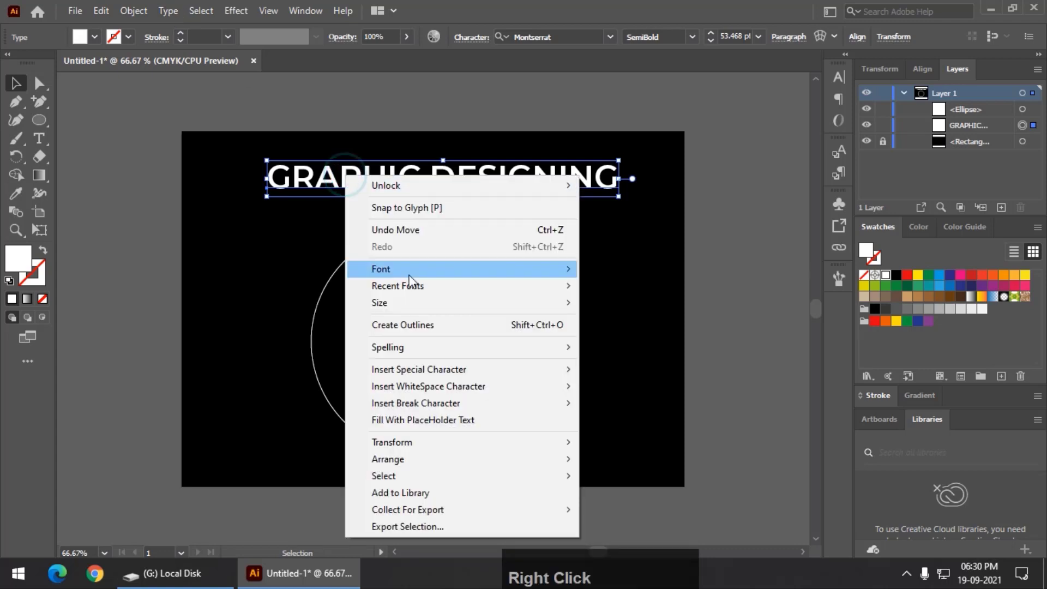
pyautogui.click(408, 326)
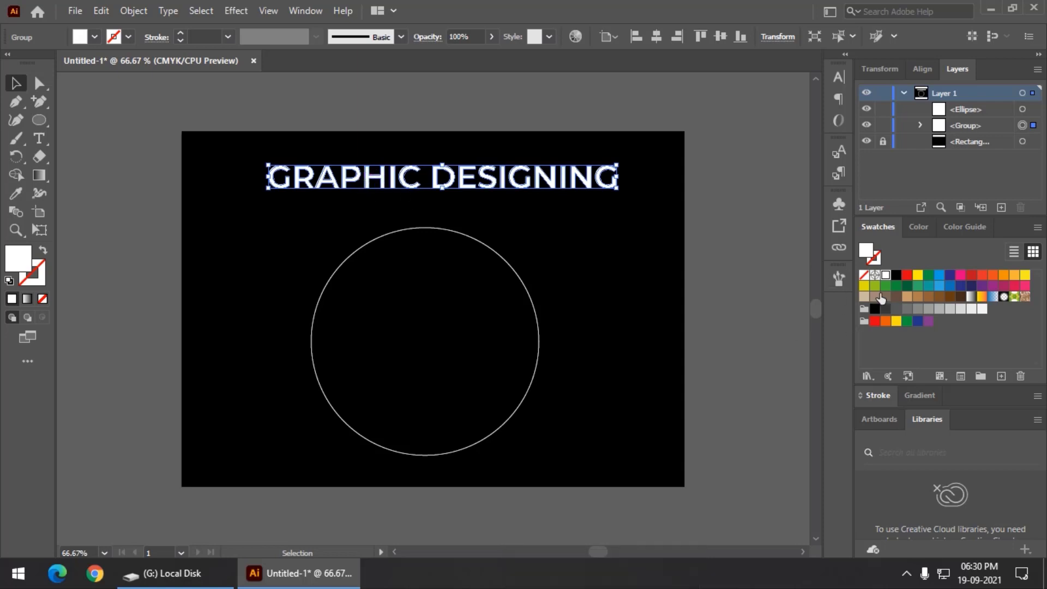
# Create a pattern brush named 'New Brush' from the outlined heading in the Brushes panel
pyautogui.click(840, 278)
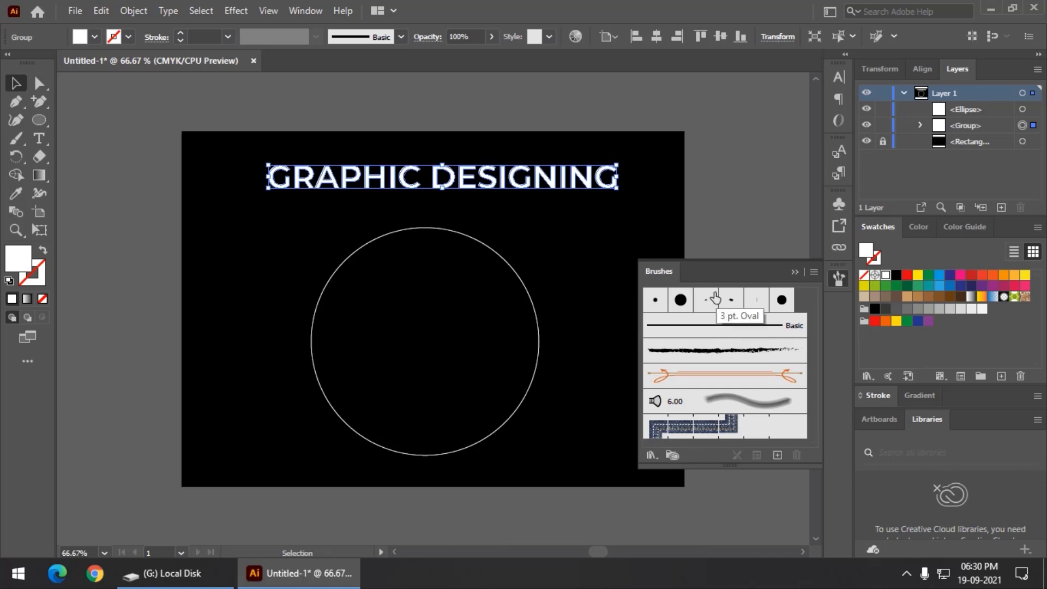
pyautogui.click(310, 12)
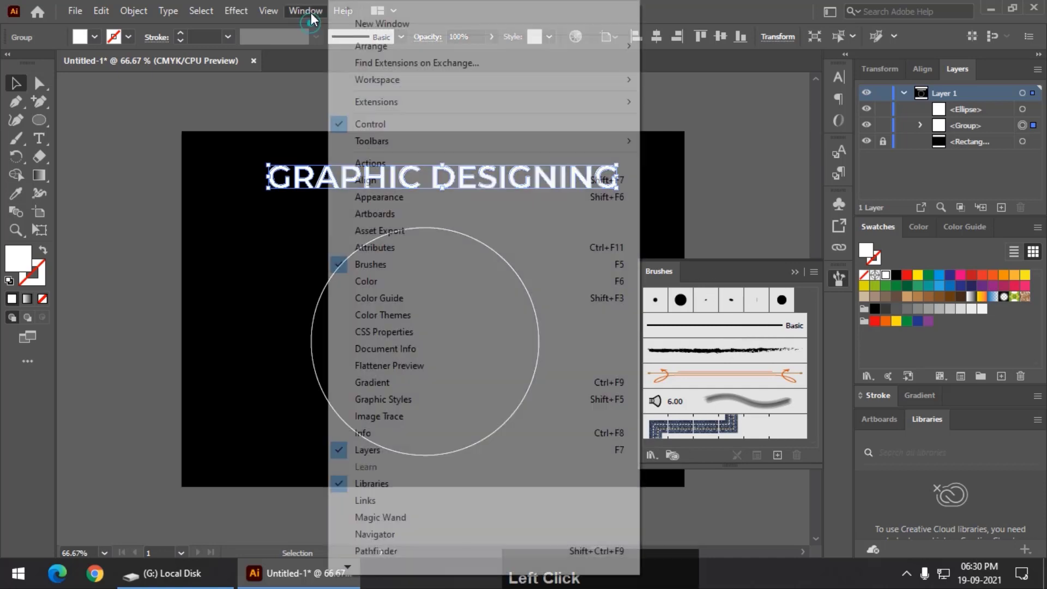
pyautogui.click(833, 280)
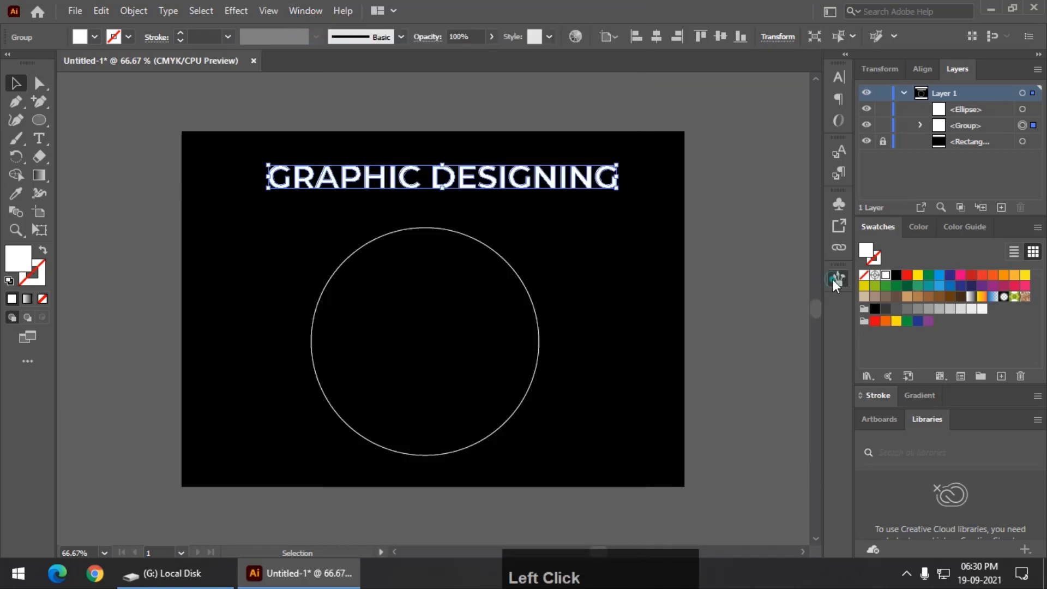
pyautogui.click(833, 279)
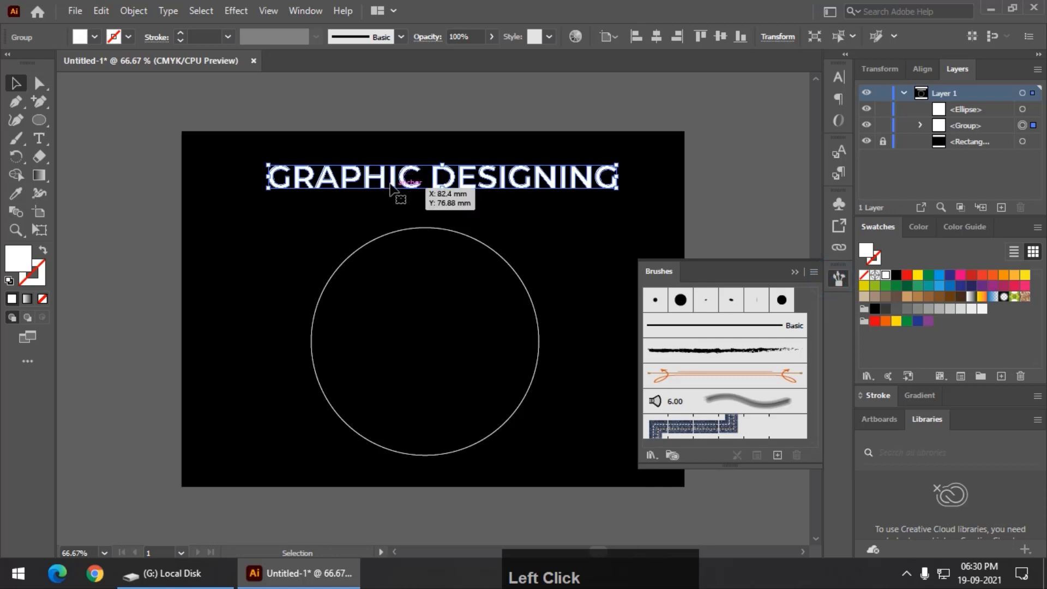
pyautogui.click(778, 455)
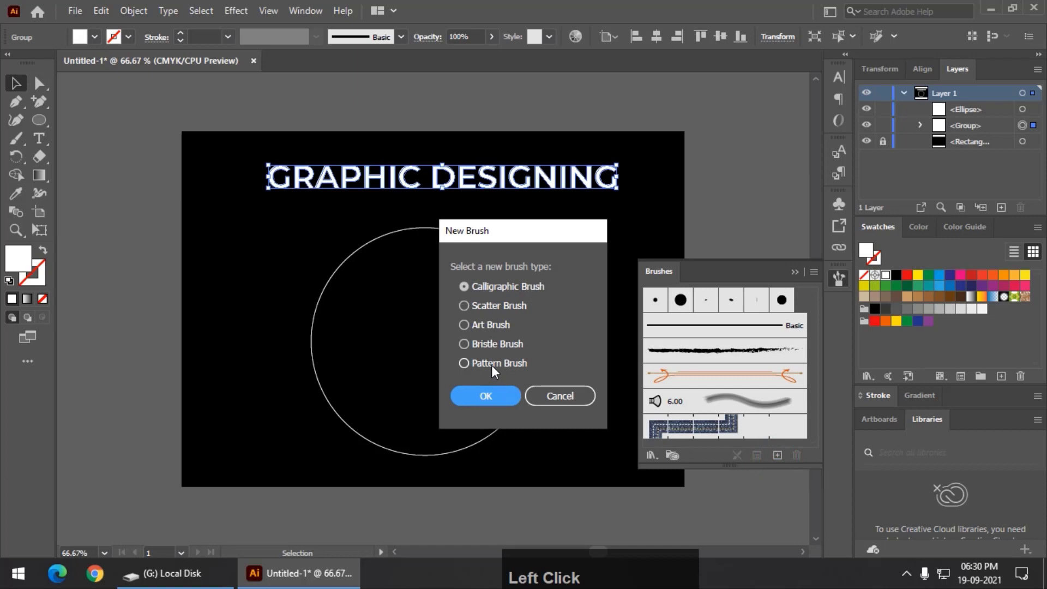
pyautogui.click(492, 363)
pyautogui.click(487, 395)
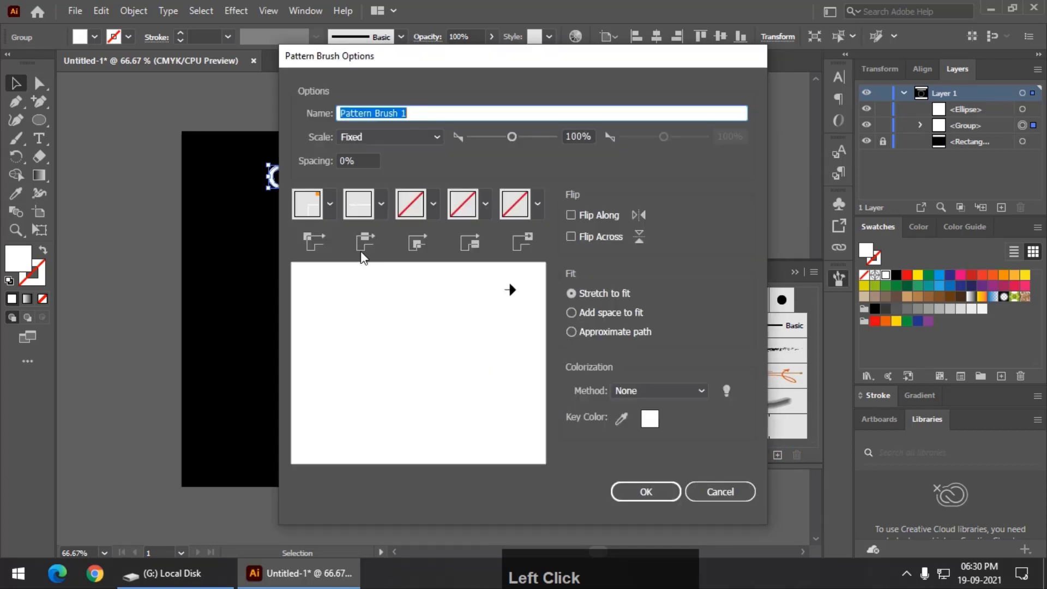
pyautogui.click(421, 113)
pyautogui.write('Nedw ')
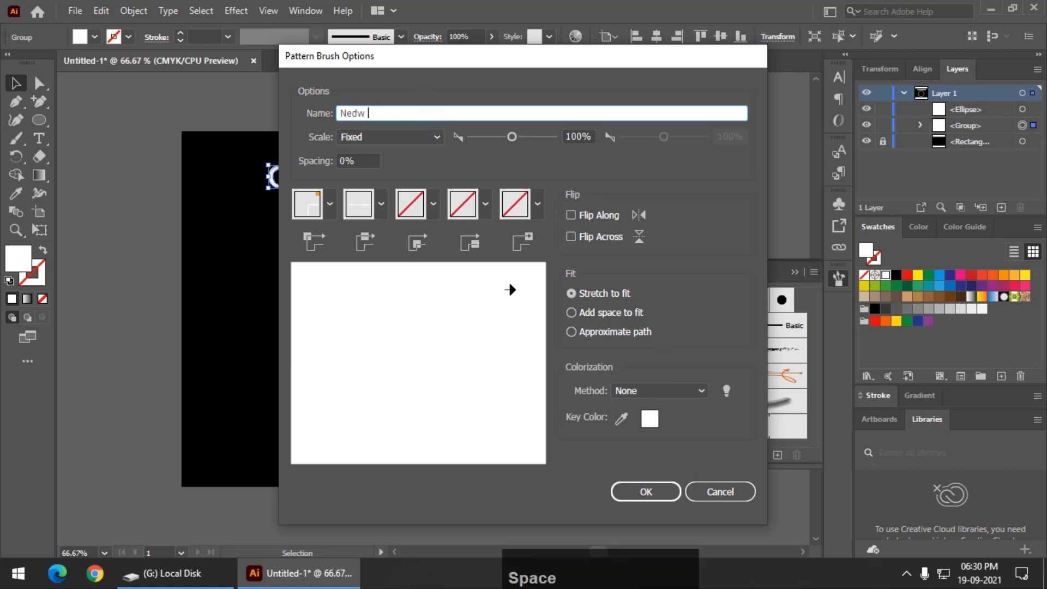
pyautogui.write('w Brush')
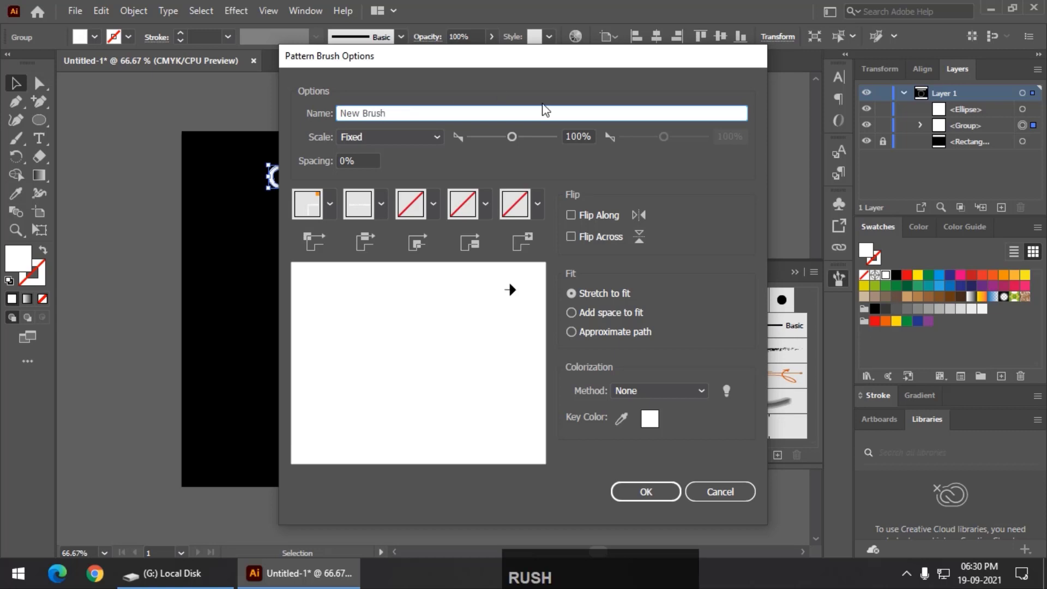
pyautogui.click(653, 487)
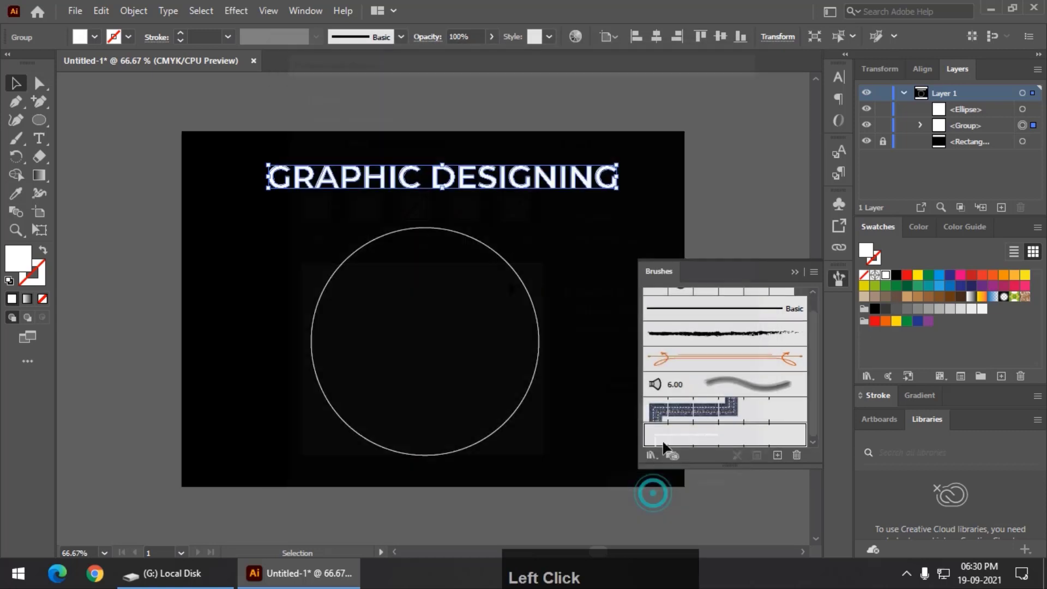
# Apply the New Brush pattern brush to the circle and delete the original heading
pyautogui.click(431, 231)
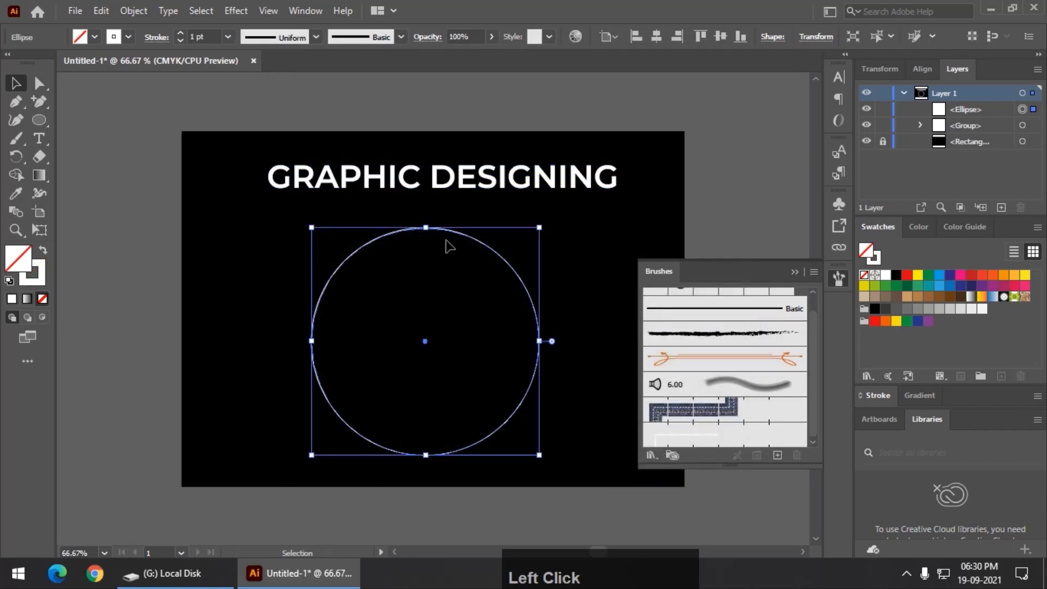
pyautogui.click(683, 437)
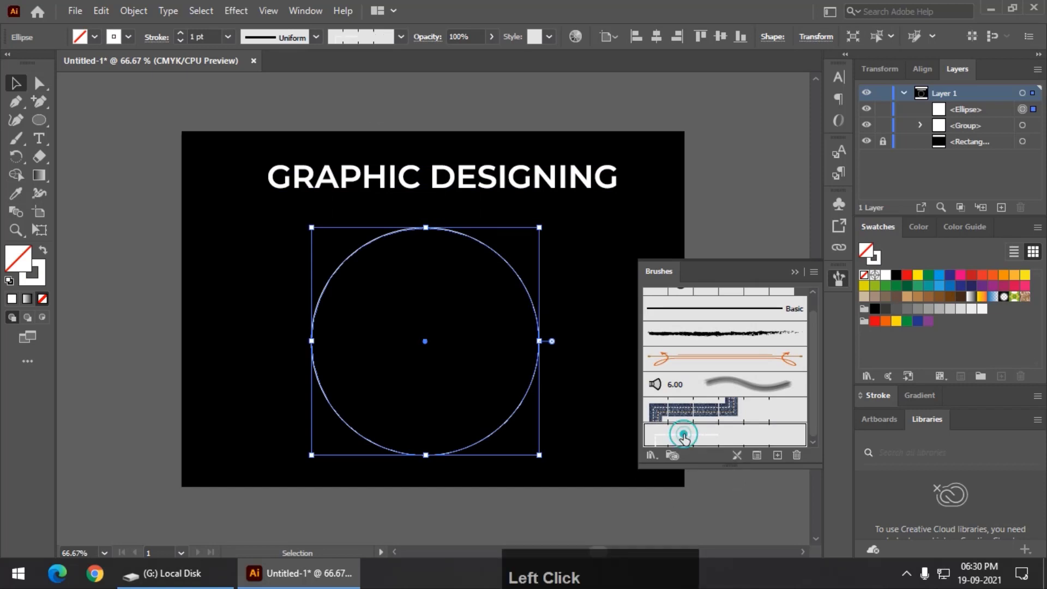
pyautogui.click(15, 83)
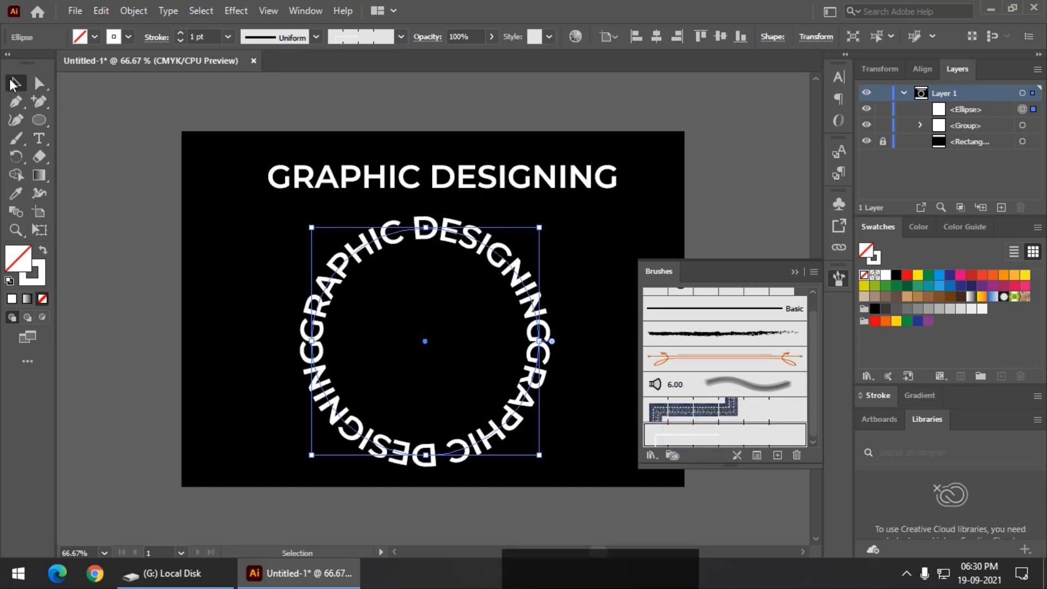
pyautogui.moveTo(615, 196); pyautogui.dragTo(589, 187)
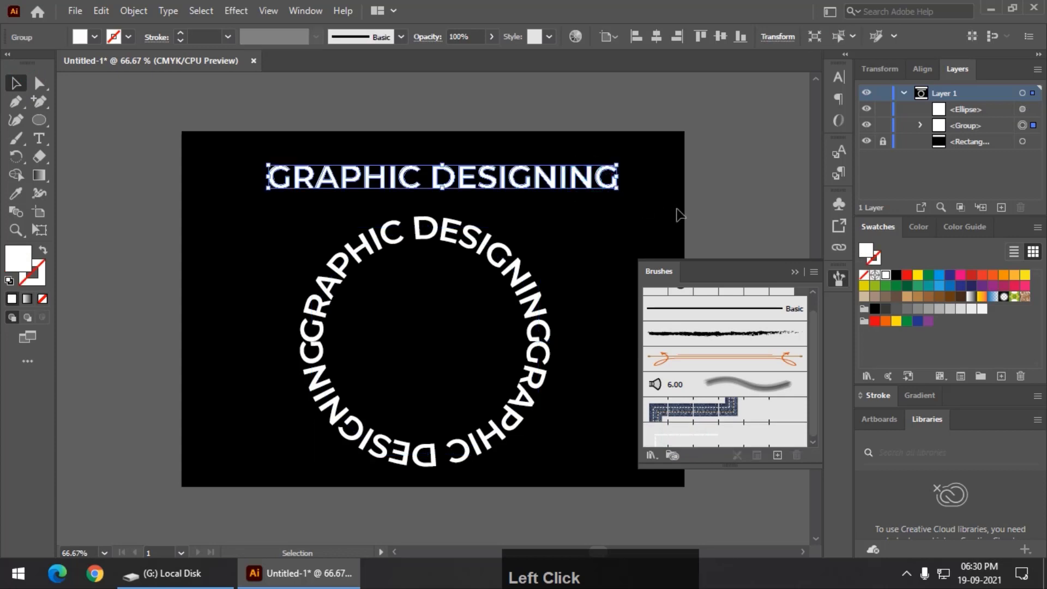
pyautogui.press('Delete')
# Enlarge the text ring, nudge it down, and fit the whole artboard in the window
pyautogui.click(839, 279)
pyautogui.click(505, 236)
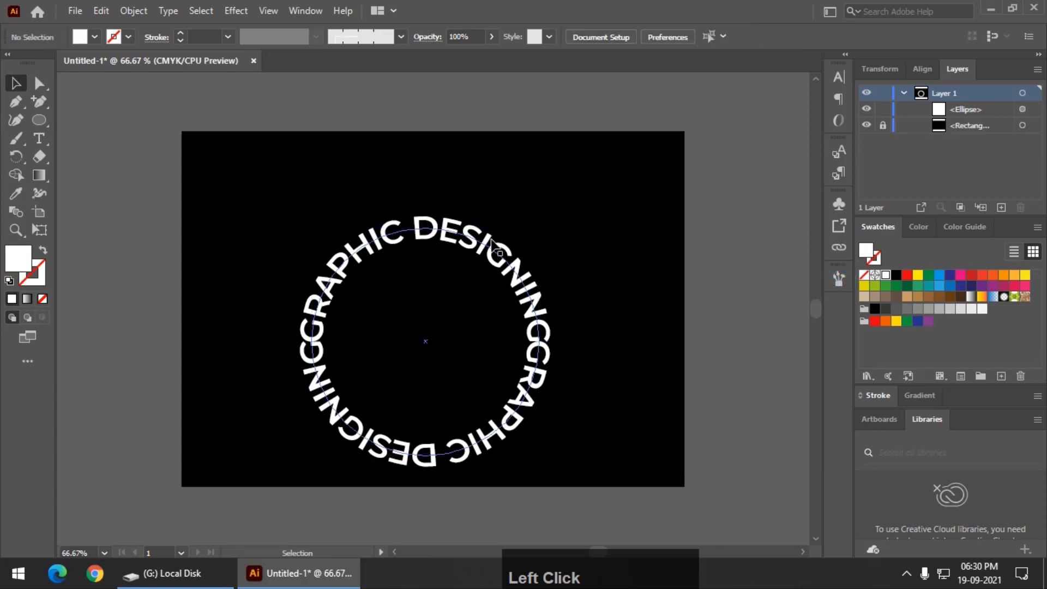
pyautogui.moveTo(540, 227); pyautogui.dragTo(532, 206)
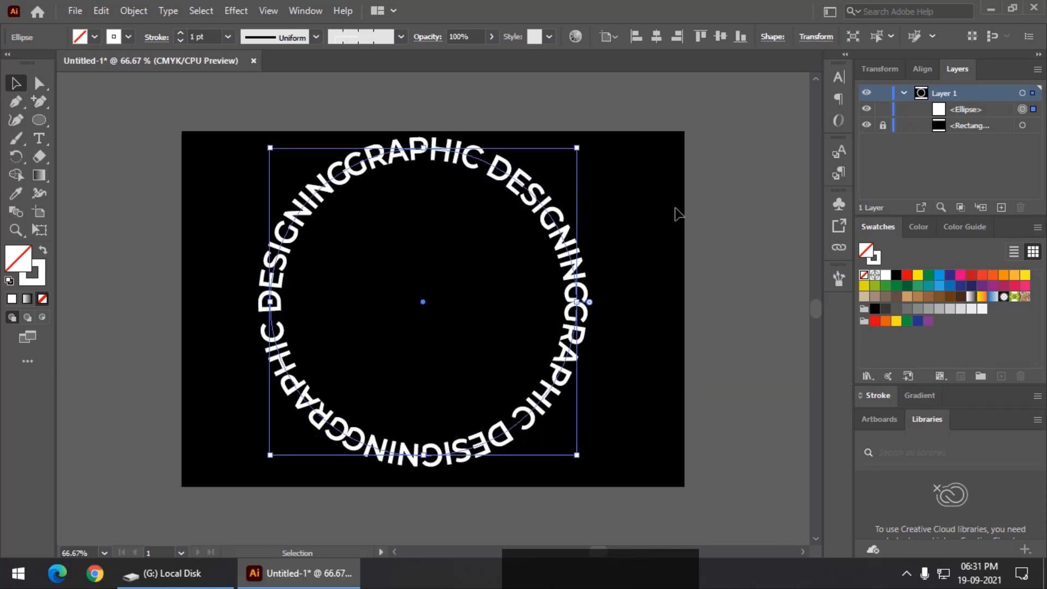
pyautogui.press('Down')
pyautogui.press('ctrl')
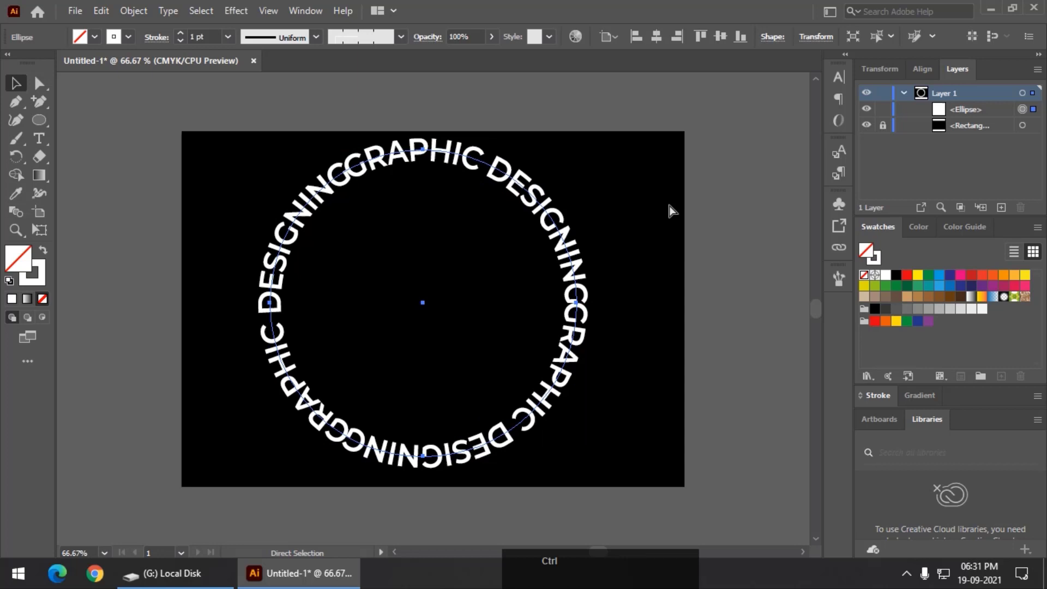
pyautogui.hotkey('ctrl', '0')
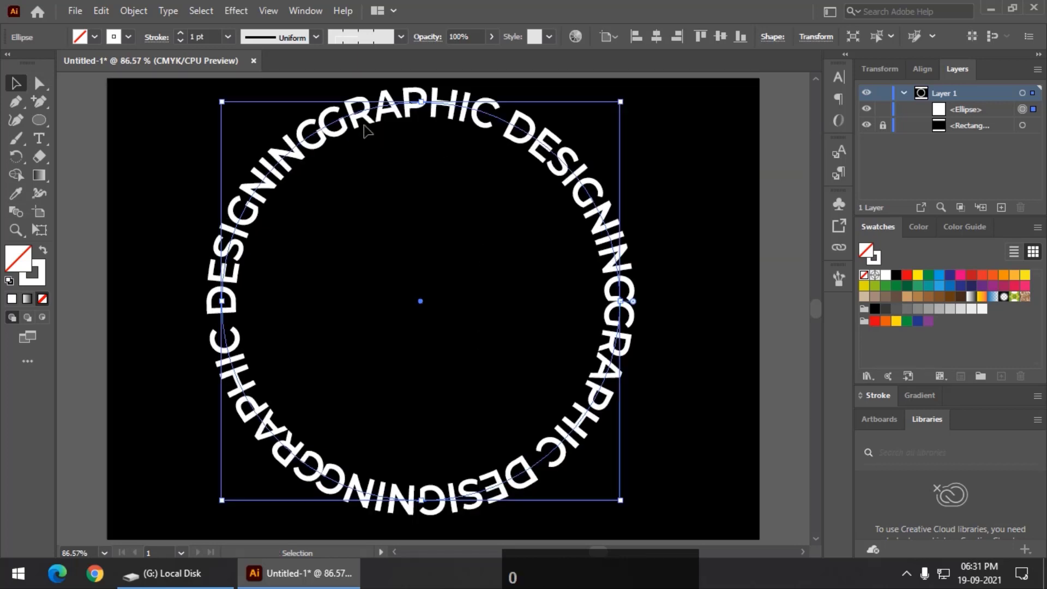
pyautogui.click(358, 121)
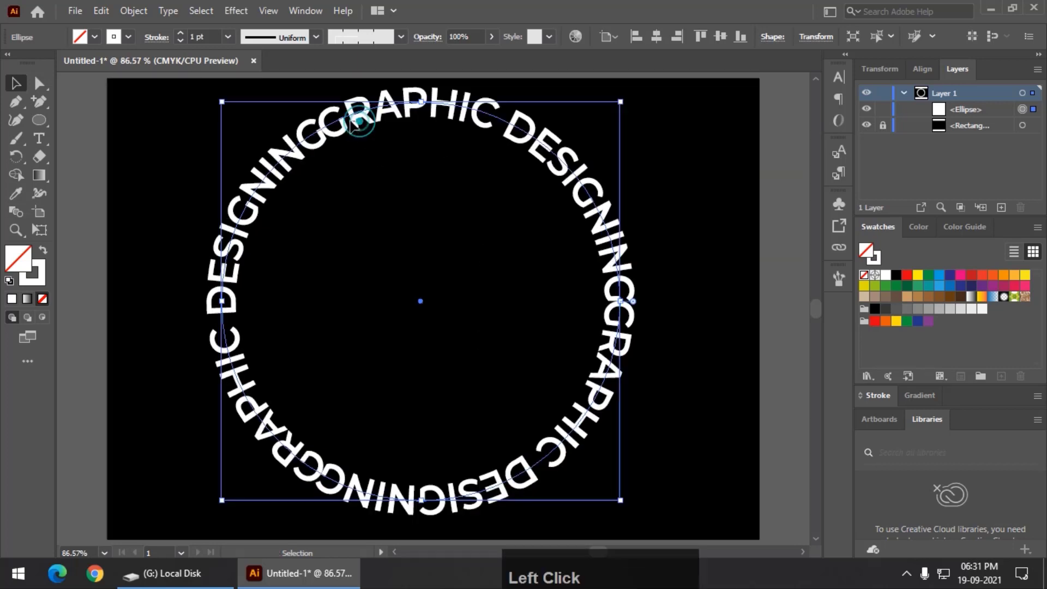
pyautogui.click(361, 128)
pyautogui.moveTo(361, 128); pyautogui.dragTo(345, 128)
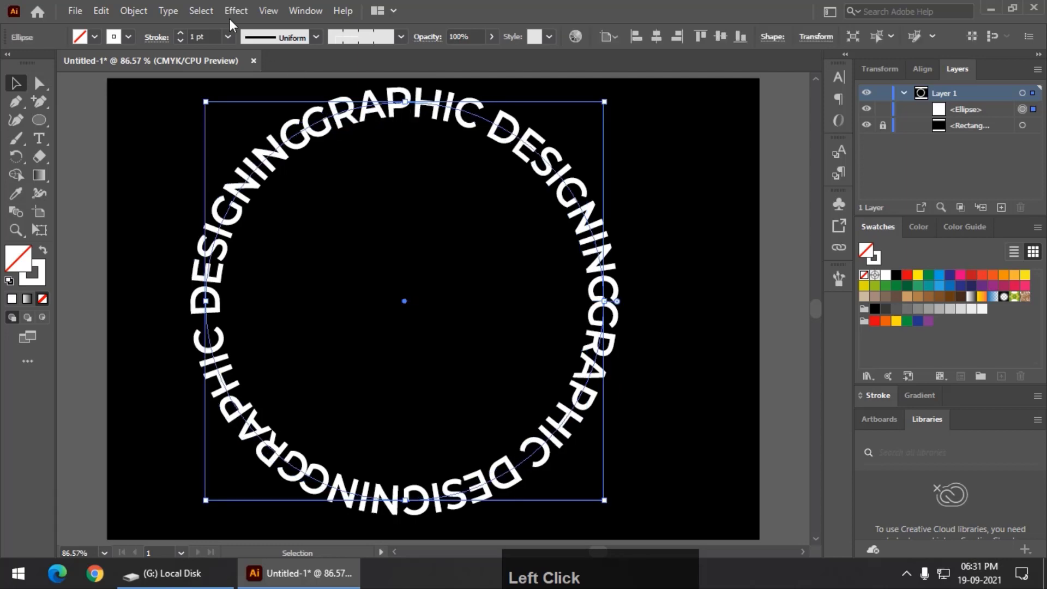
pyautogui.click(235, 11)
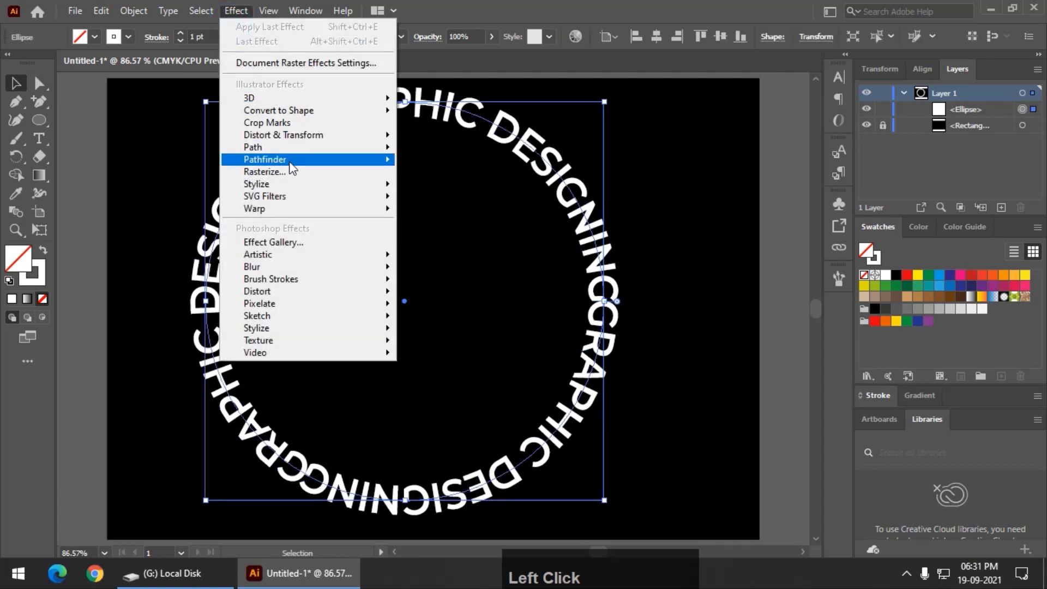
pyautogui.moveTo(295, 141)
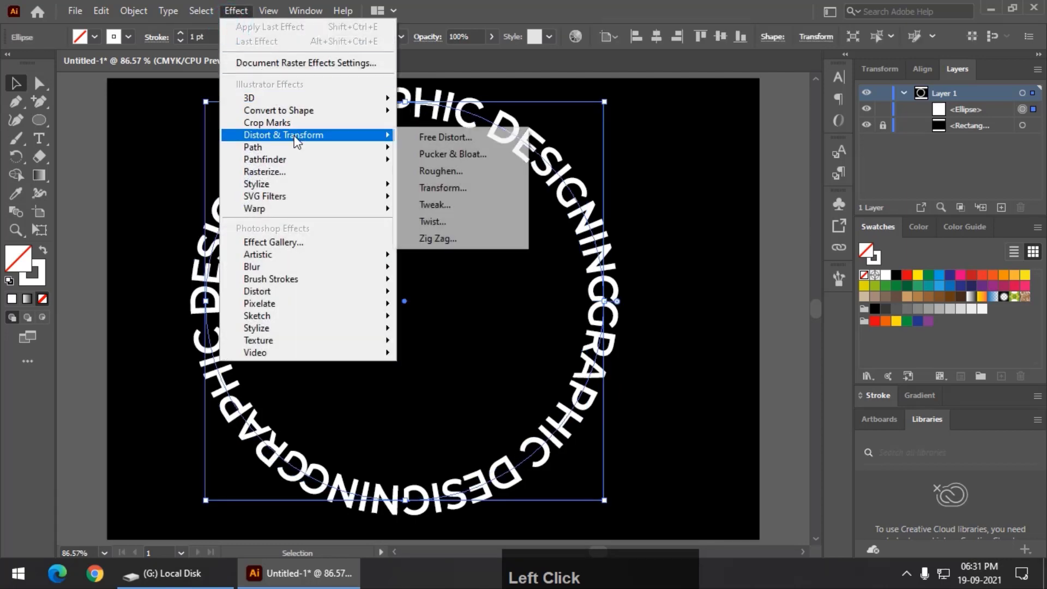
pyautogui.click(473, 185)
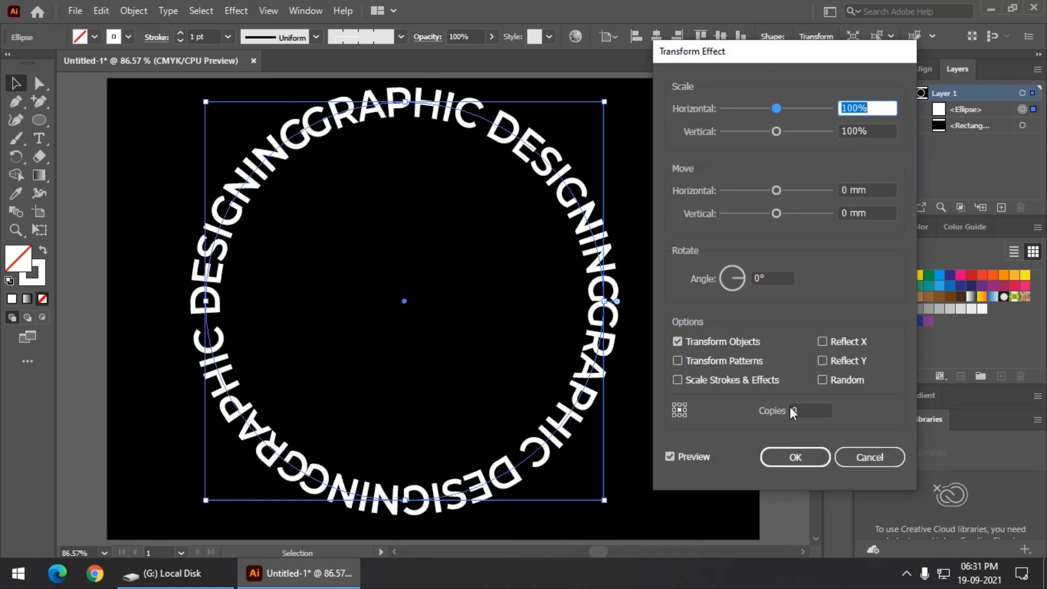
pyautogui.click(796, 413)
pyautogui.scroll(1, 796, 412)
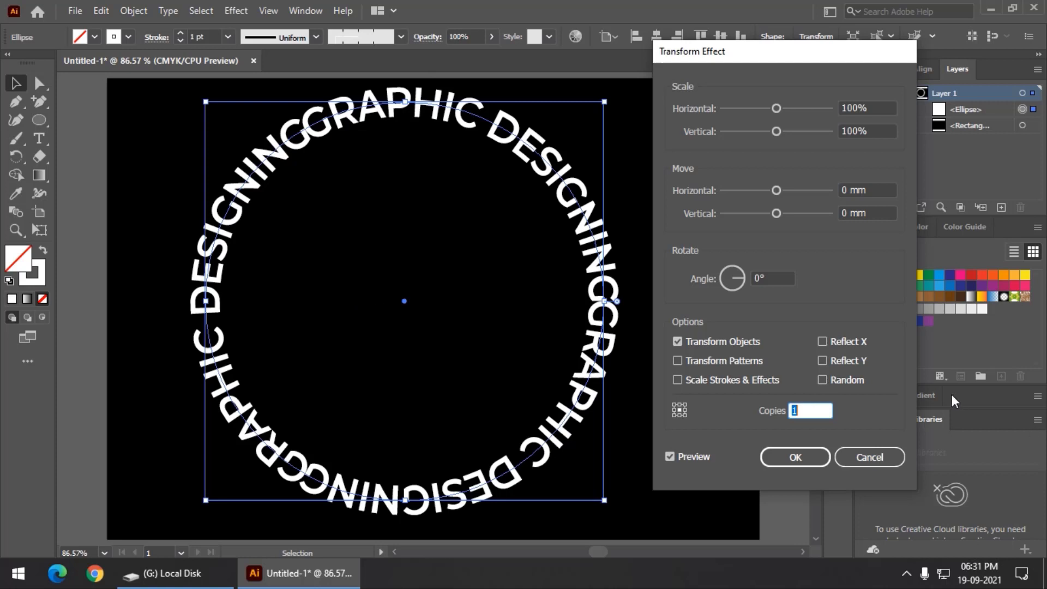
pyautogui.click(855, 105)
pyautogui.scroll(-13, 859, 108)
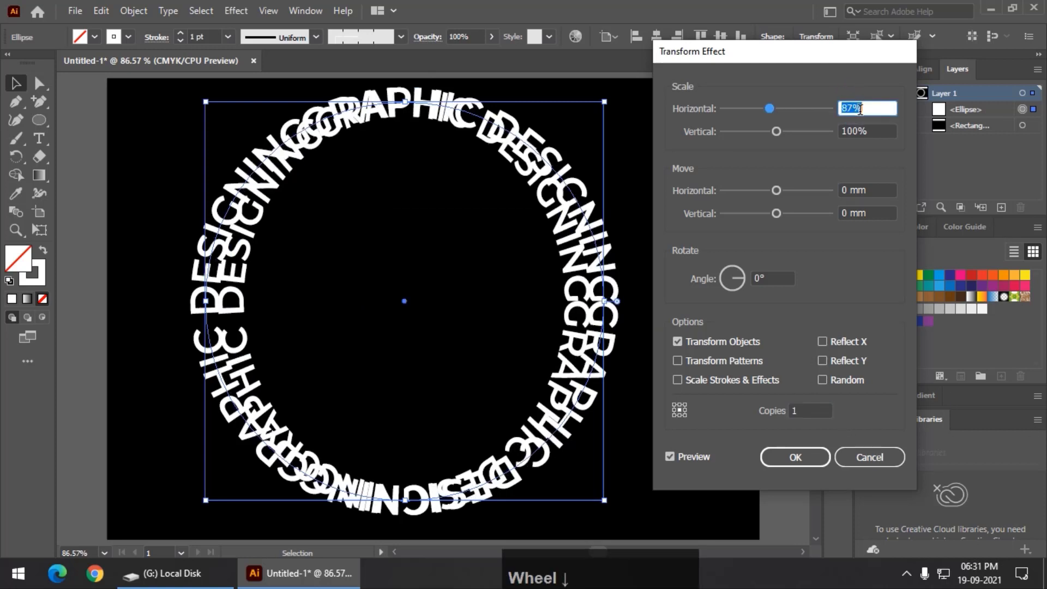
pyautogui.scroll(-1, 861, 110)
pyautogui.click(856, 131)
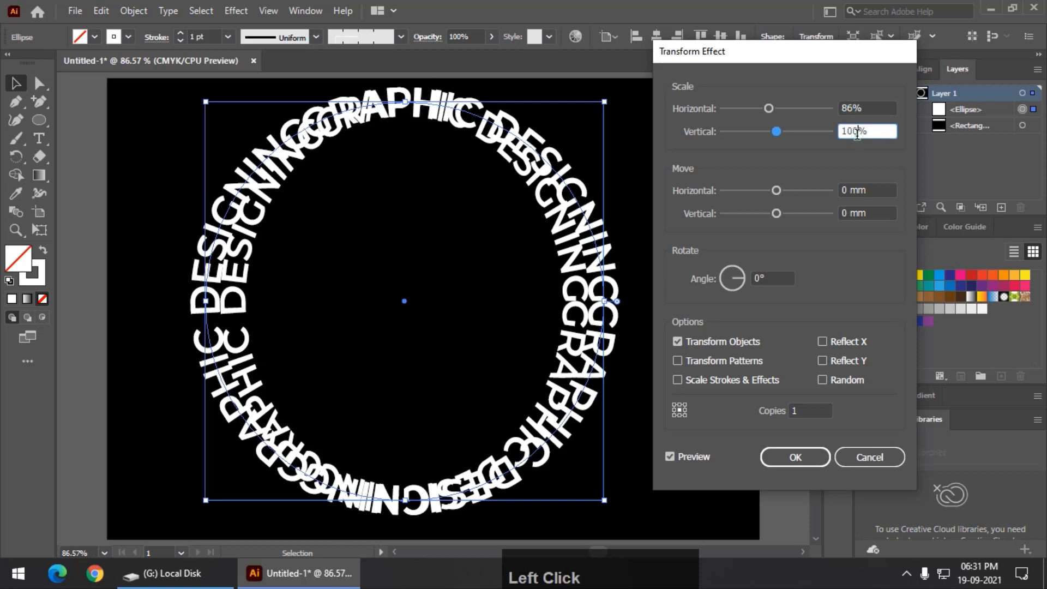
pyautogui.scroll(-11, 857, 134)
pyautogui.scroll(-1, 858, 135)
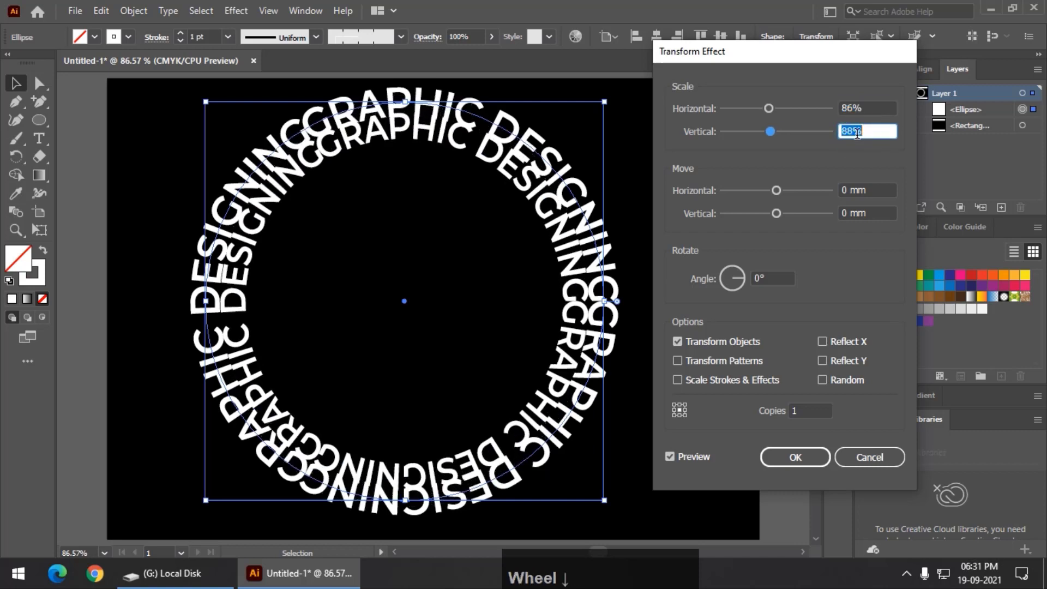
pyautogui.click(848, 109)
pyautogui.scroll(-1, 848, 111)
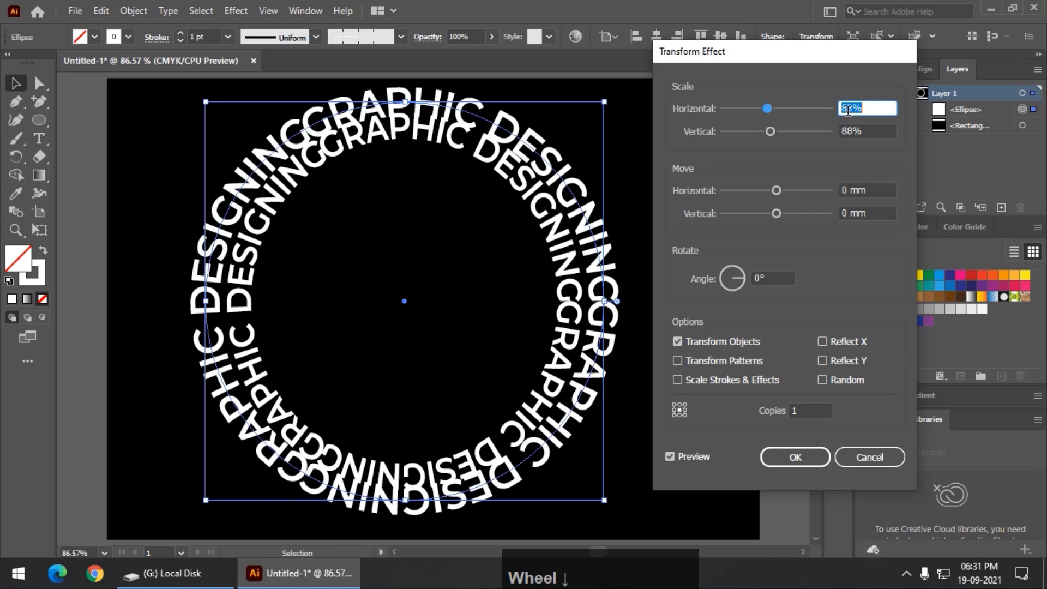
pyautogui.click(861, 135)
pyautogui.scroll(-2, 859, 140)
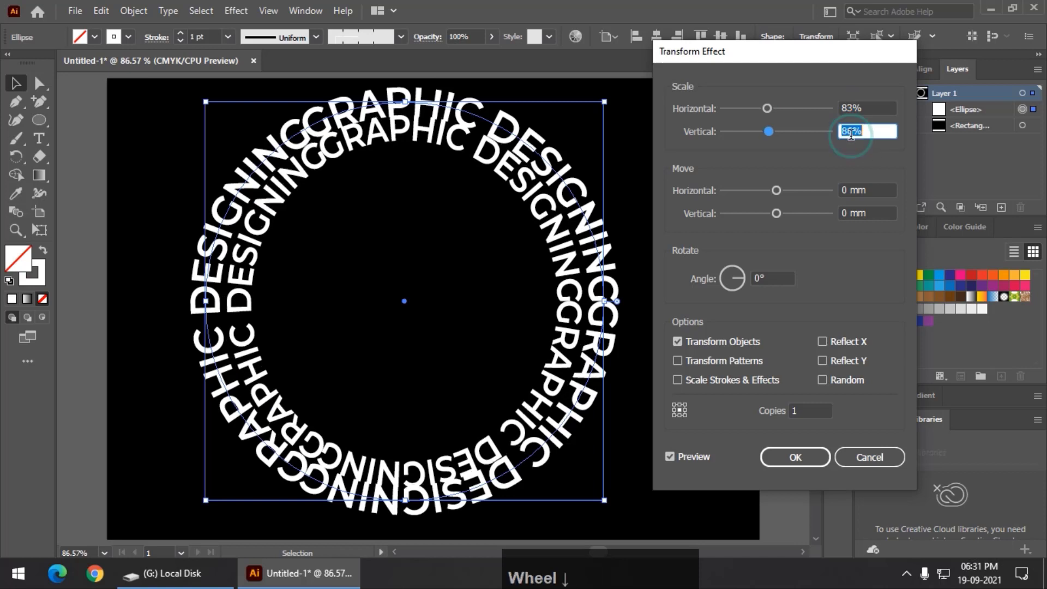
pyautogui.click(879, 452)
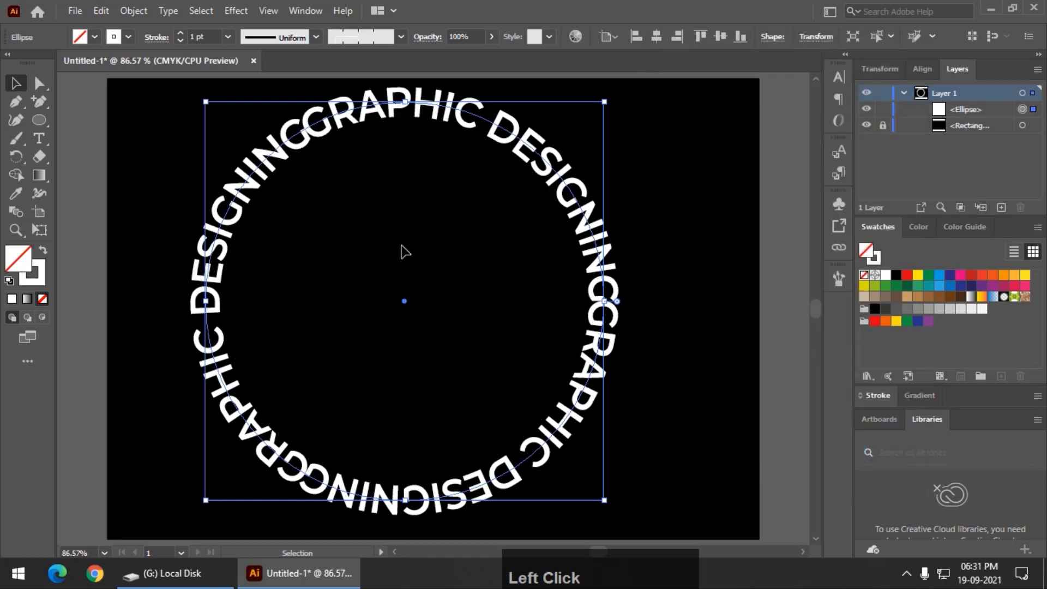
# Give the ring's stroke the triangle width profile so the lettering tapers to a thin line
pyautogui.click(316, 38)
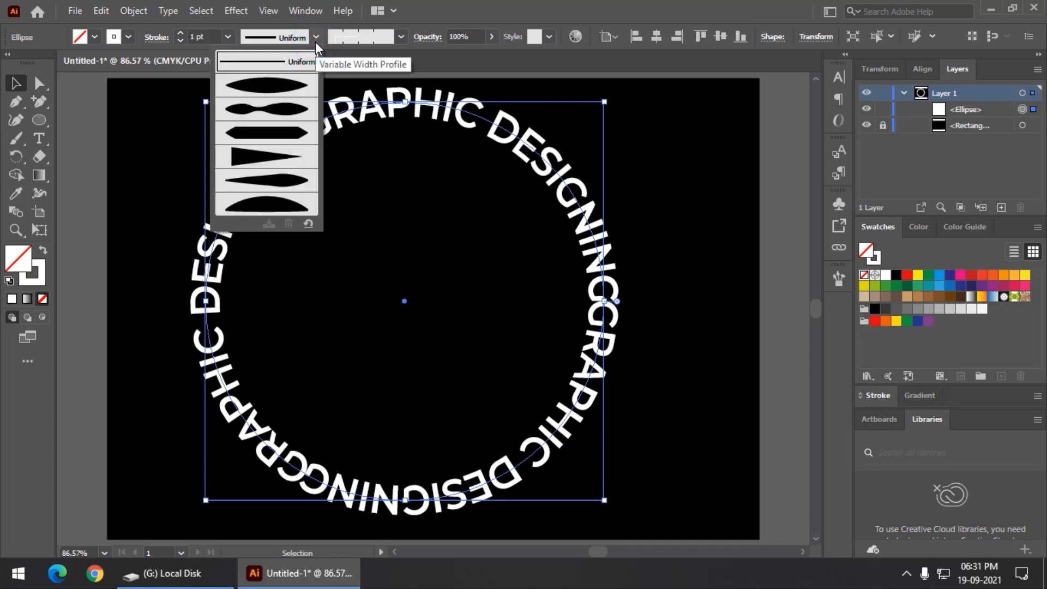
pyautogui.click(300, 156)
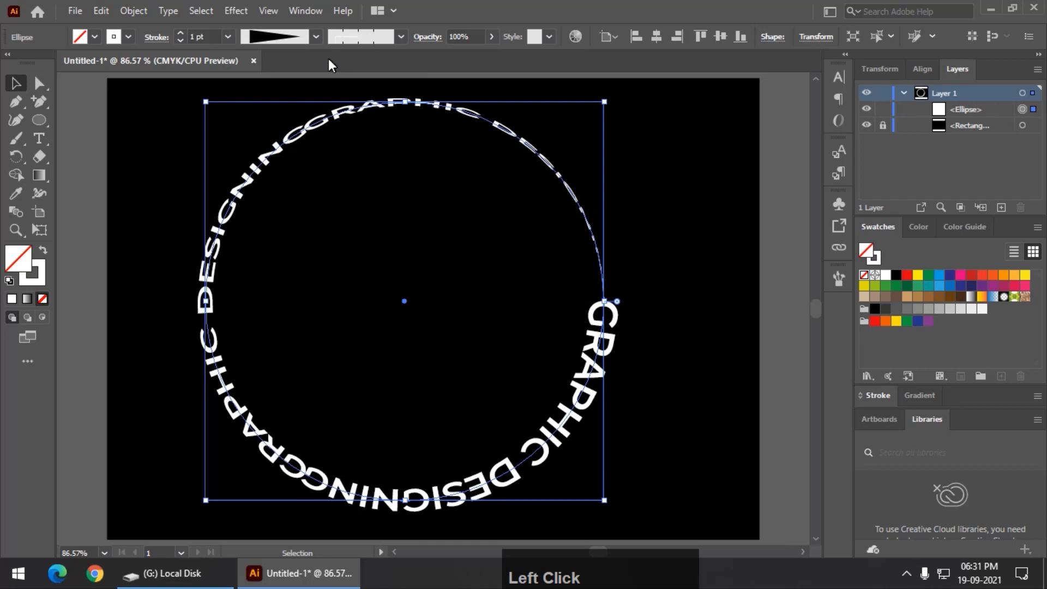
pyautogui.click(236, 11)
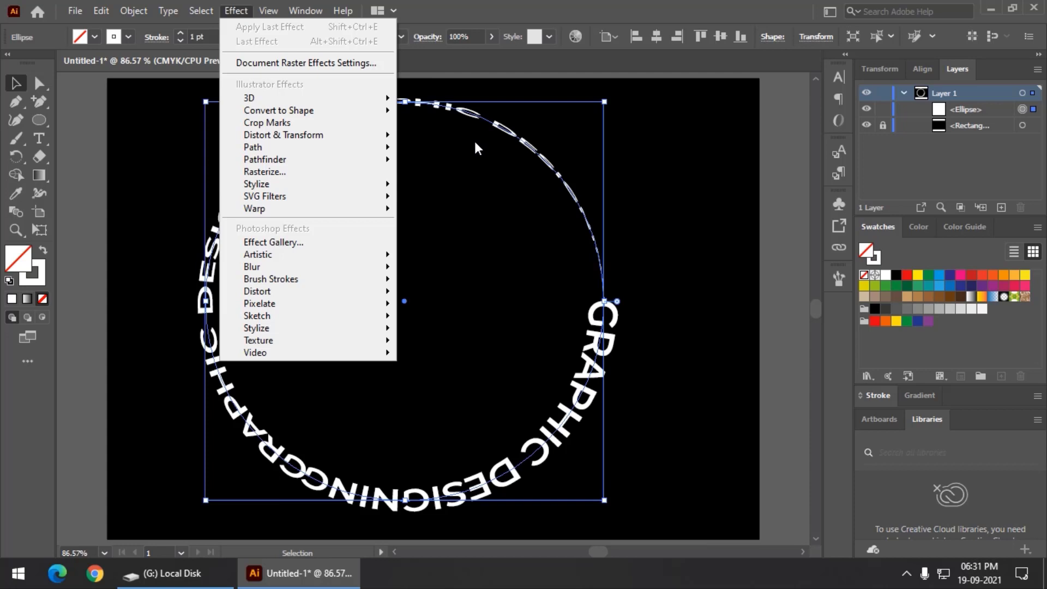
# Add a Transform effect to the ring with horizontal and vertical scale at 86%
pyautogui.moveTo(316, 137)
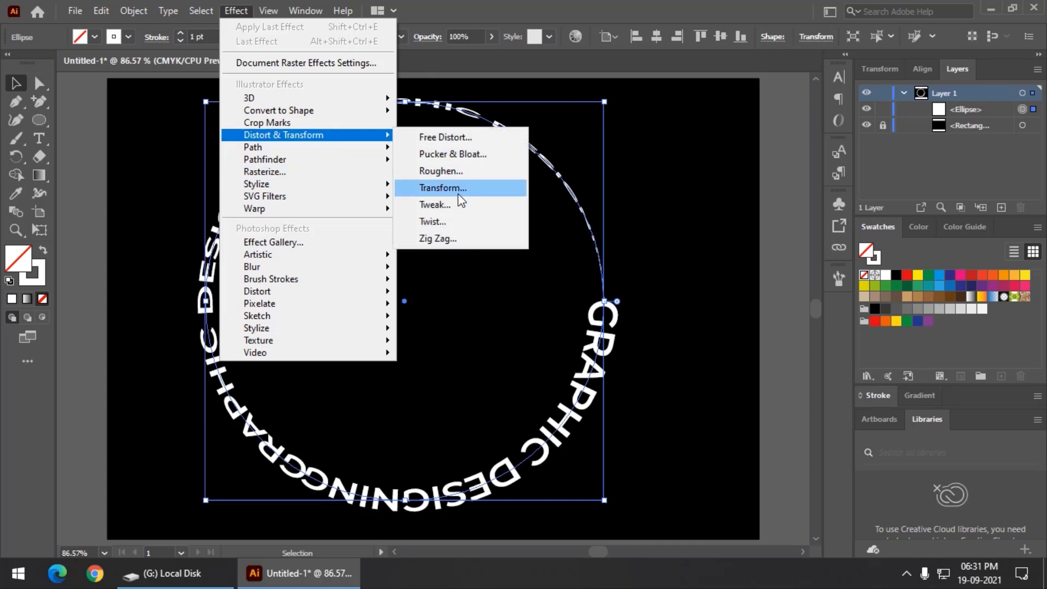
pyautogui.click(443, 187)
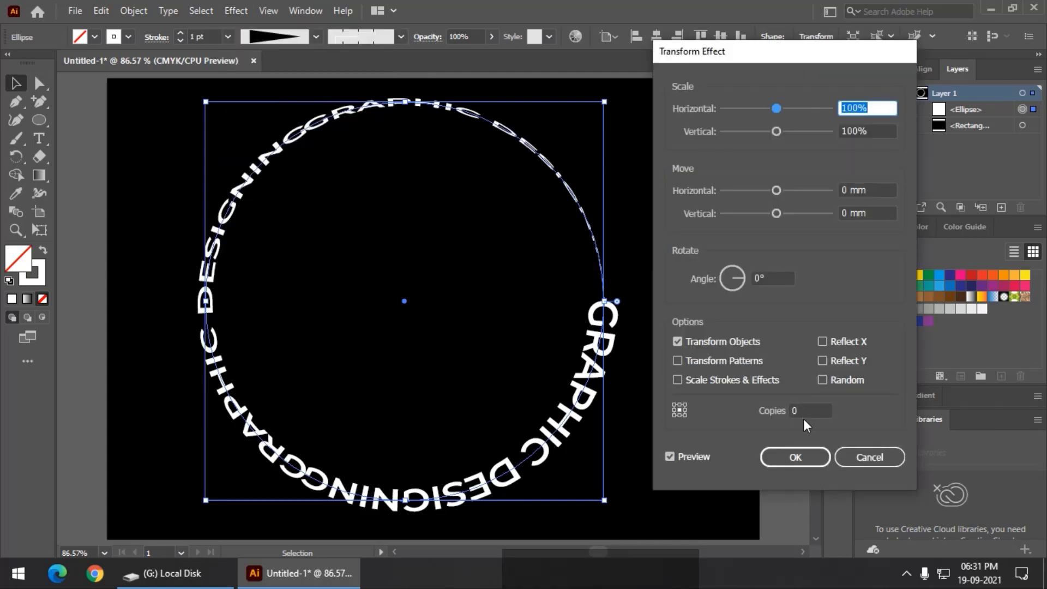
pyautogui.click(803, 413)
pyautogui.scroll(1, 803, 413)
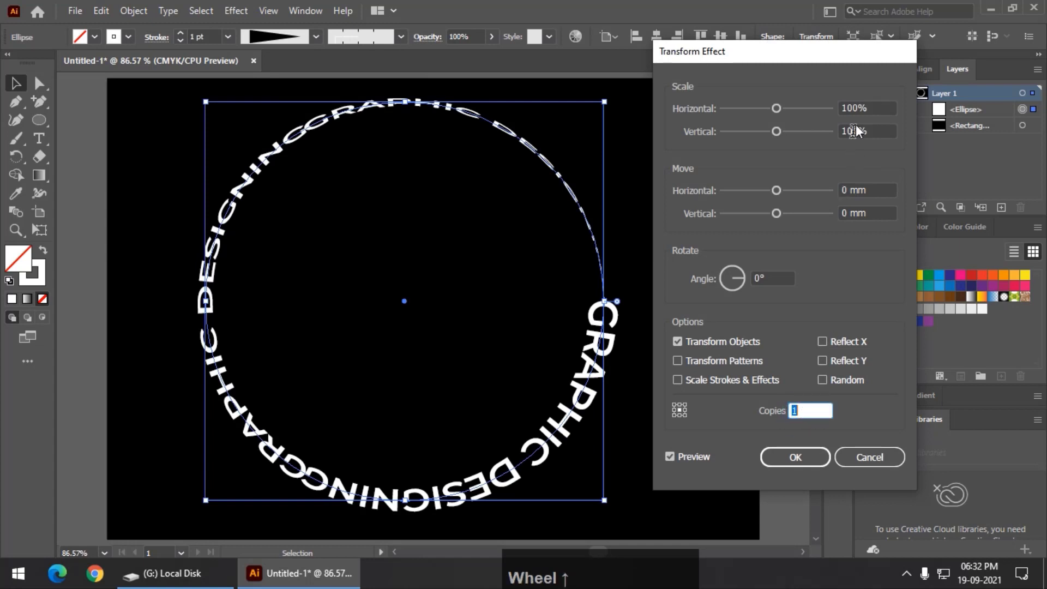
pyautogui.scroll(-12, 855, 109)
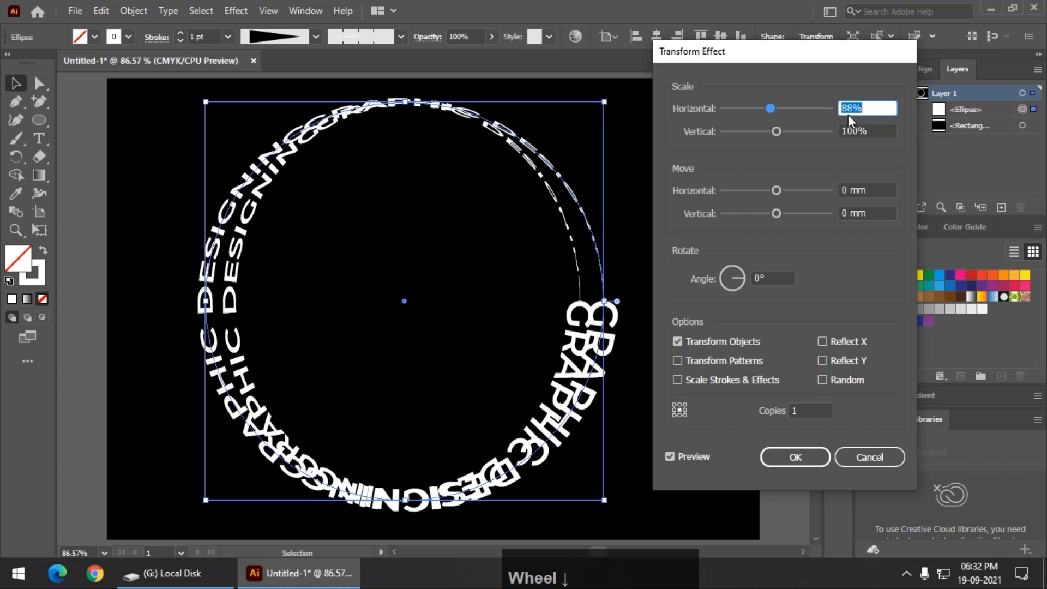
pyautogui.click(851, 132)
pyautogui.scroll(-4, 851, 132)
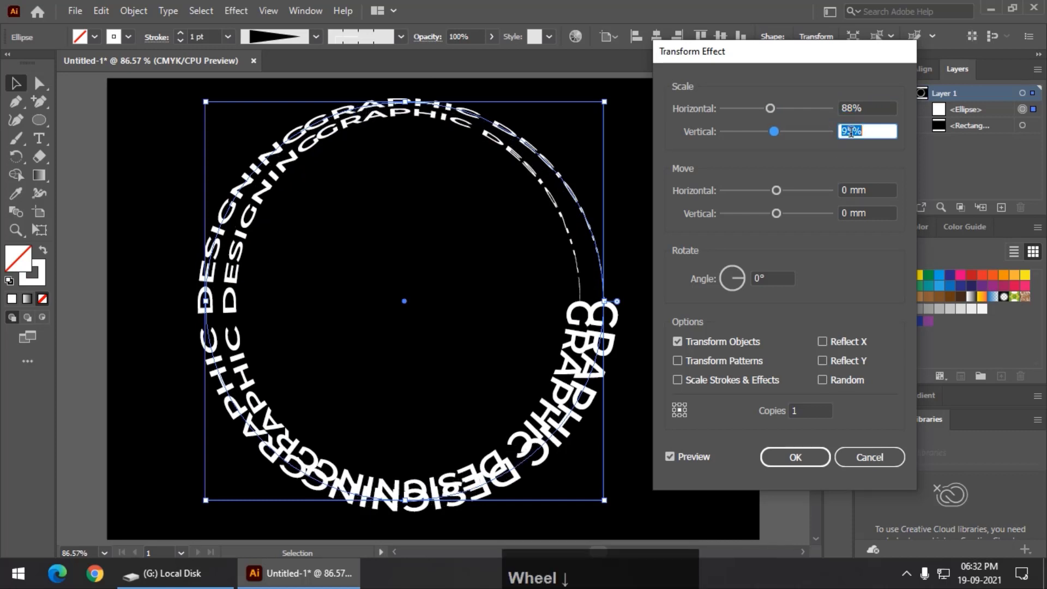
pyautogui.scroll(-8, 851, 131)
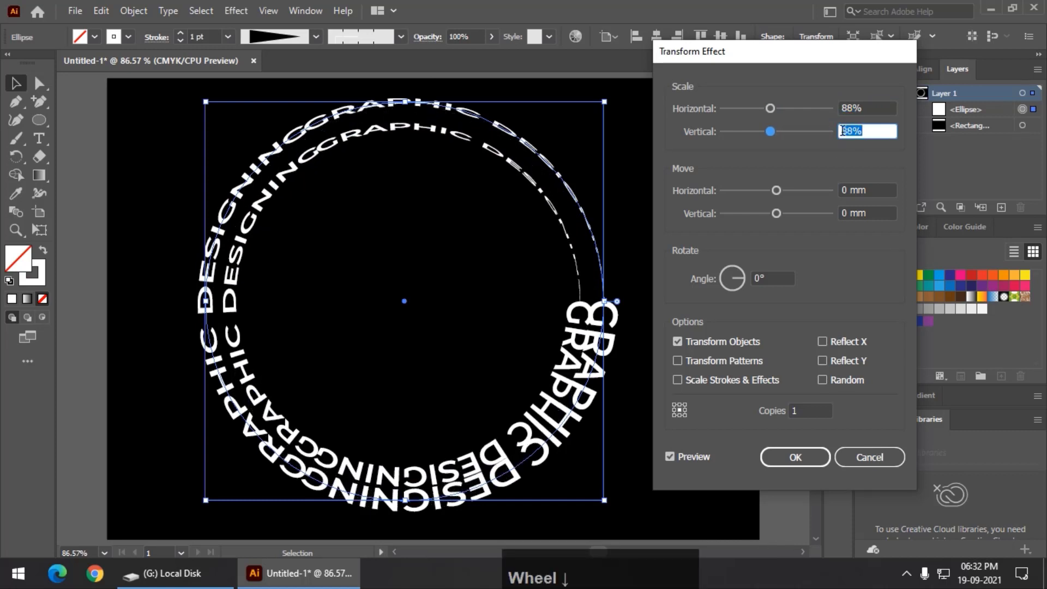
pyautogui.scroll(-2, 862, 130)
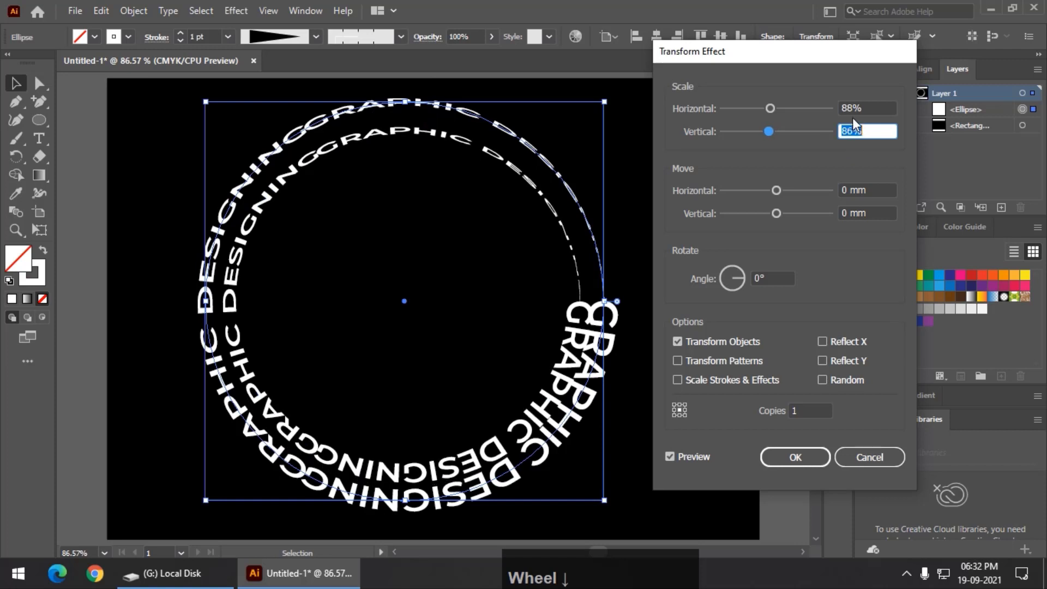
pyautogui.click(852, 109)
pyautogui.scroll(-2, 852, 109)
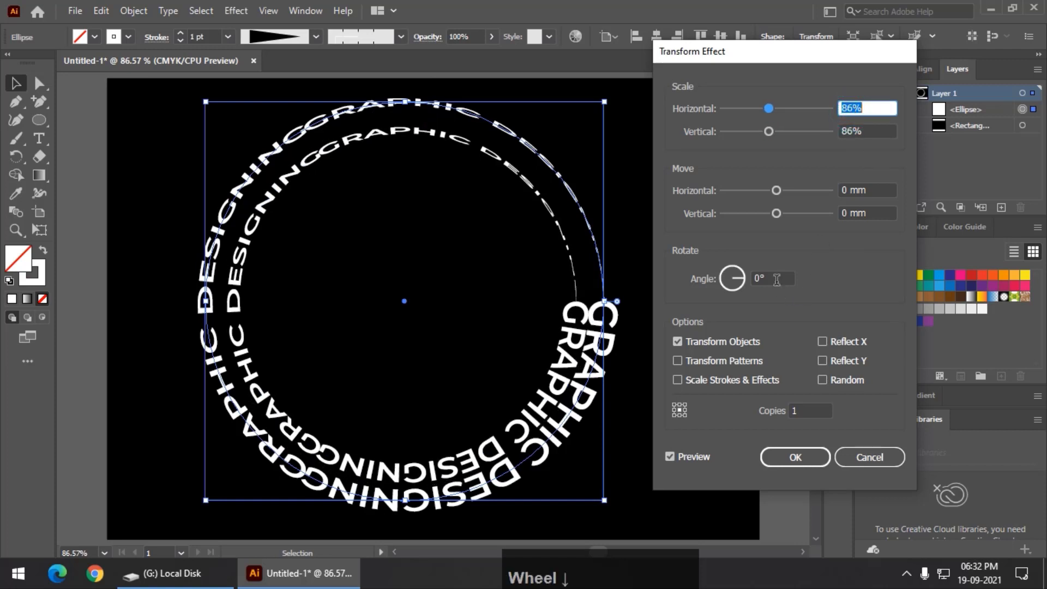
# Set the Transform rotation to 15° with 16 copies and apply the effect
pyautogui.click(777, 280)
pyautogui.write('15')
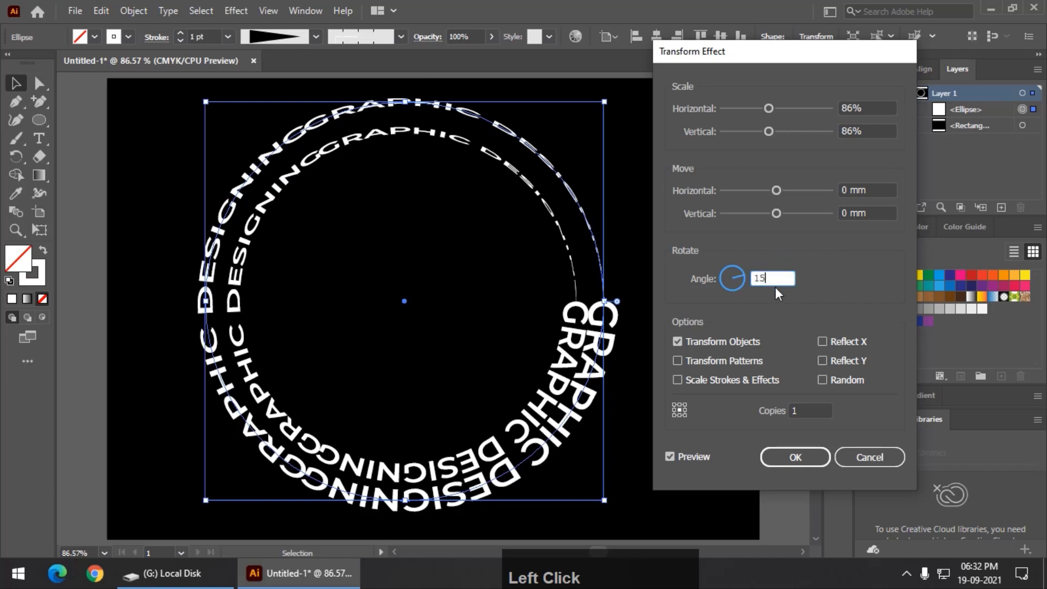
pyautogui.press('Tab')
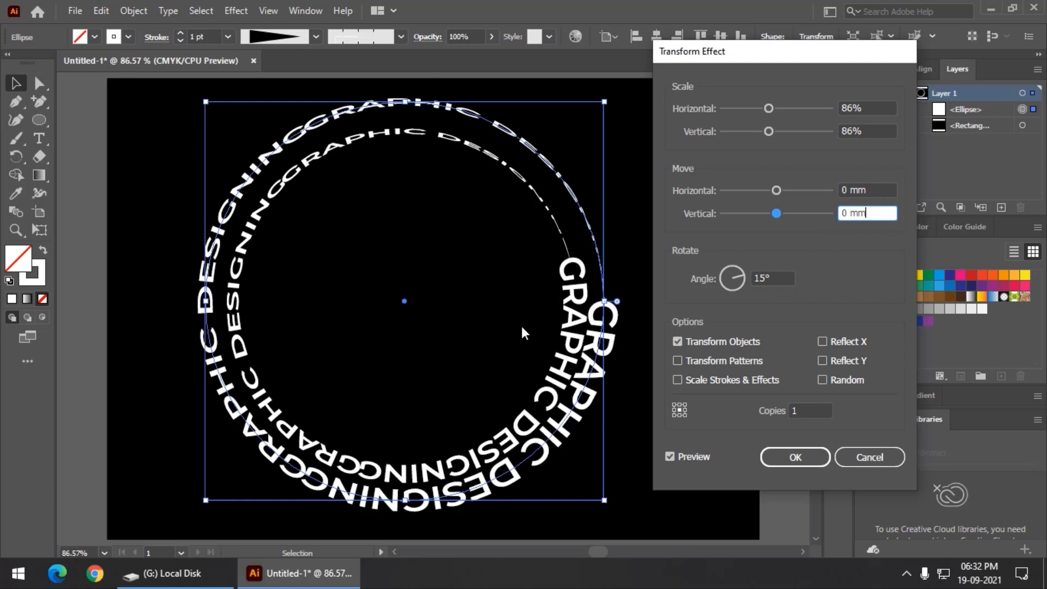
pyautogui.click(810, 410)
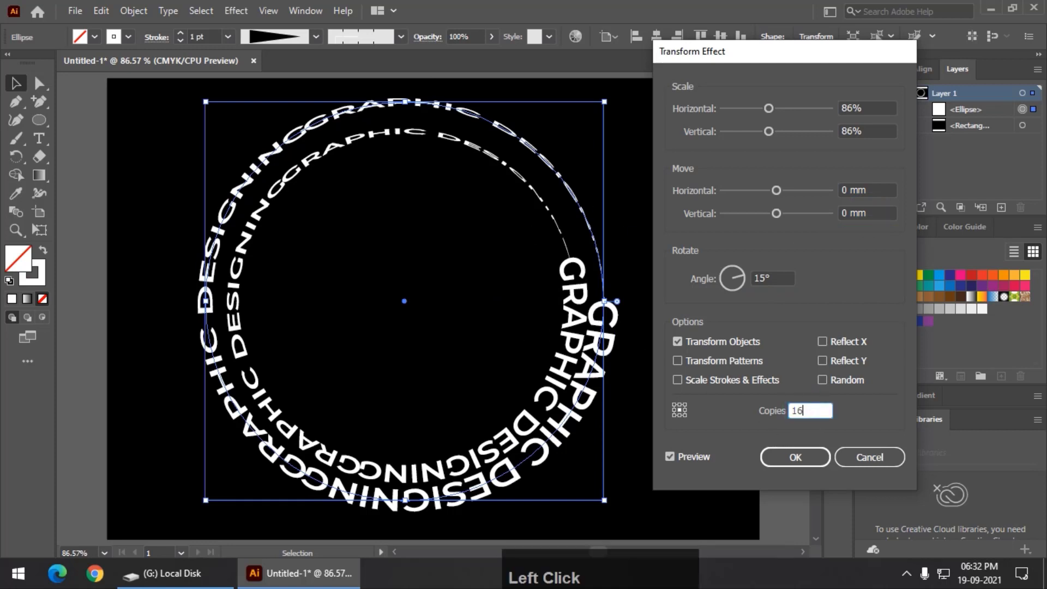
pyautogui.write('6')
pyautogui.click(857, 212)
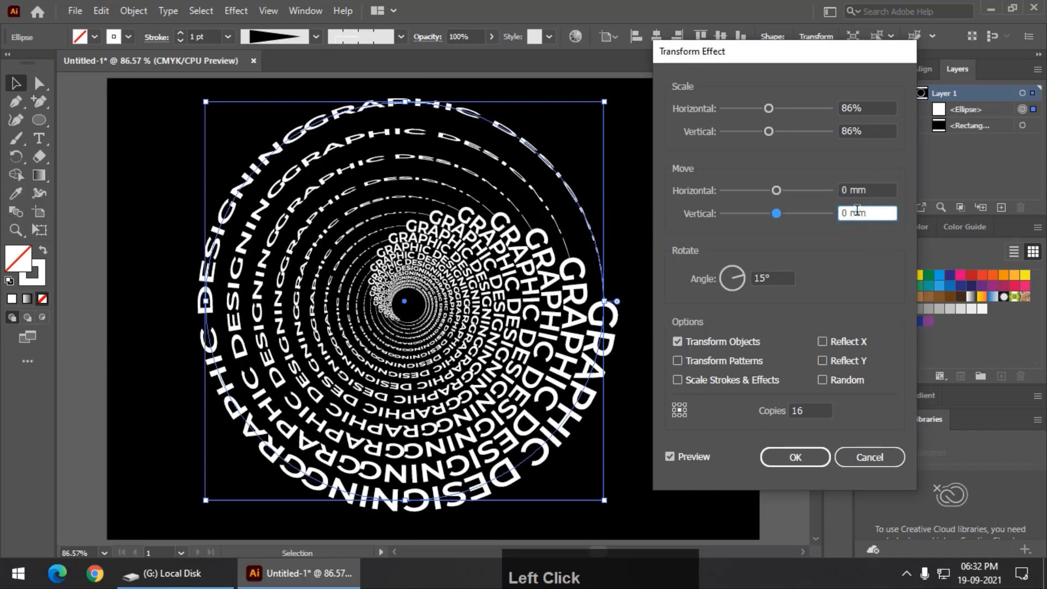
pyautogui.click(812, 457)
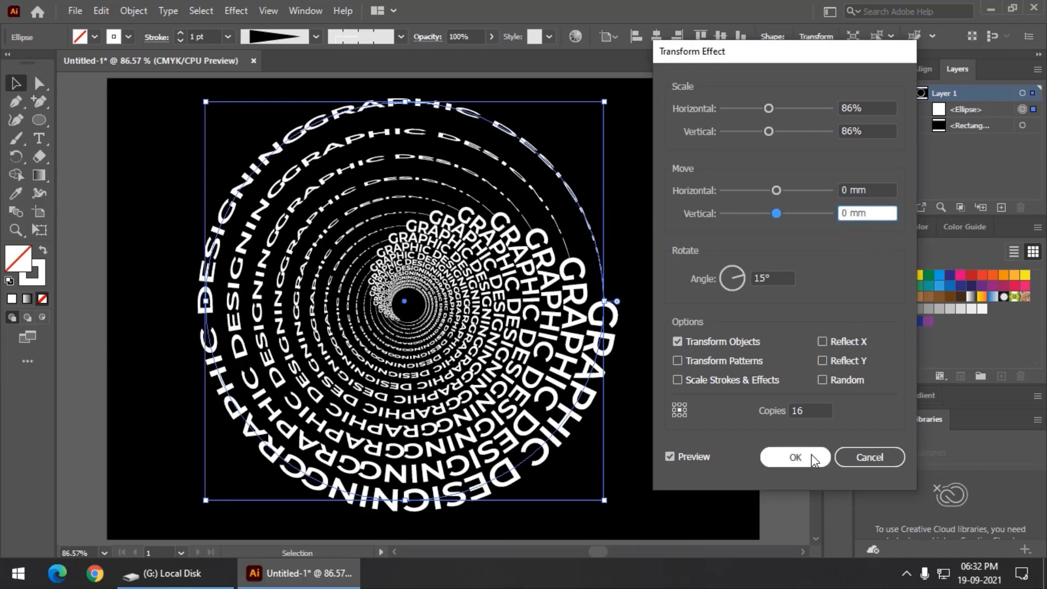
# Expand the spiral's appearance and ungroup it into separate rings
pyautogui.click(145, 19)
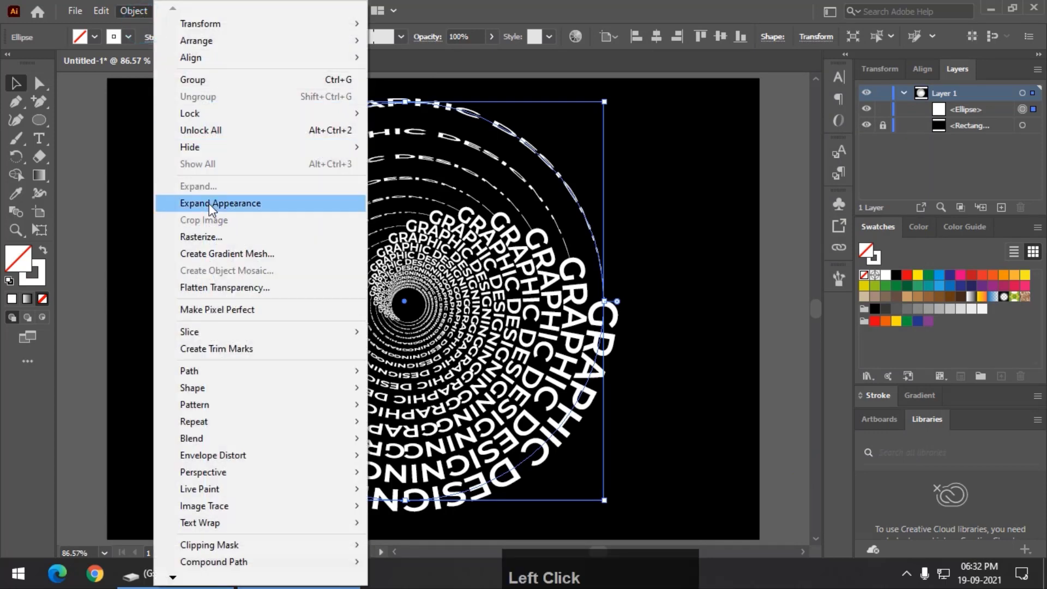
pyautogui.click(210, 203)
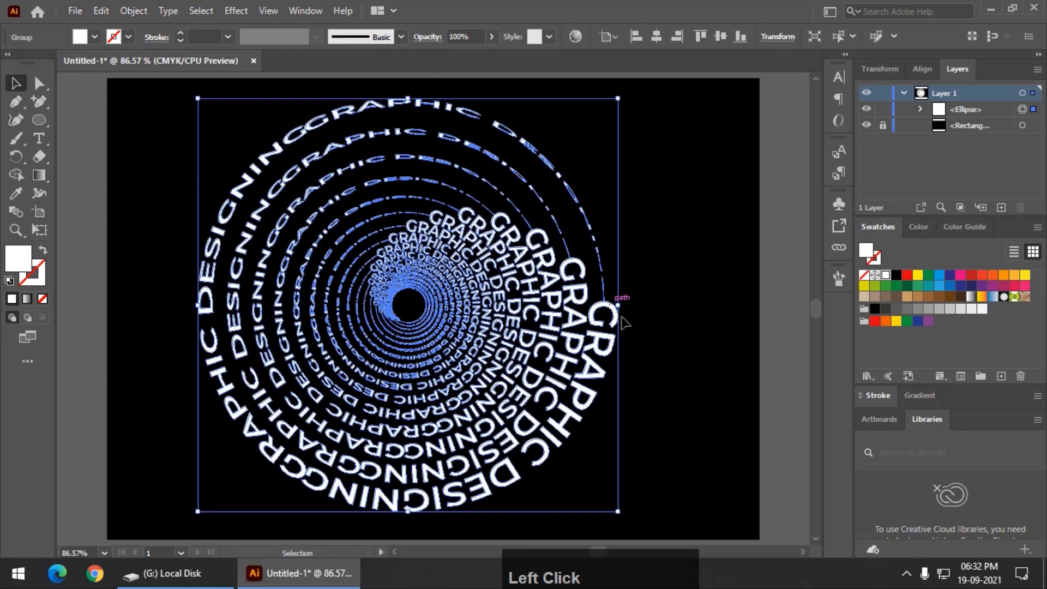
pyautogui.rightClick(261, 266)
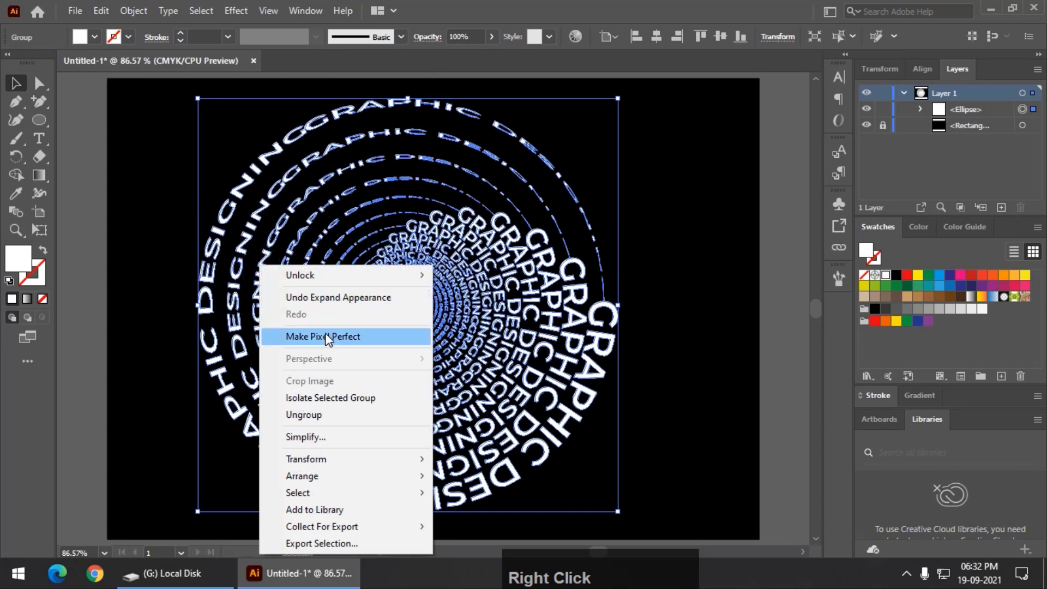
pyautogui.click(315, 414)
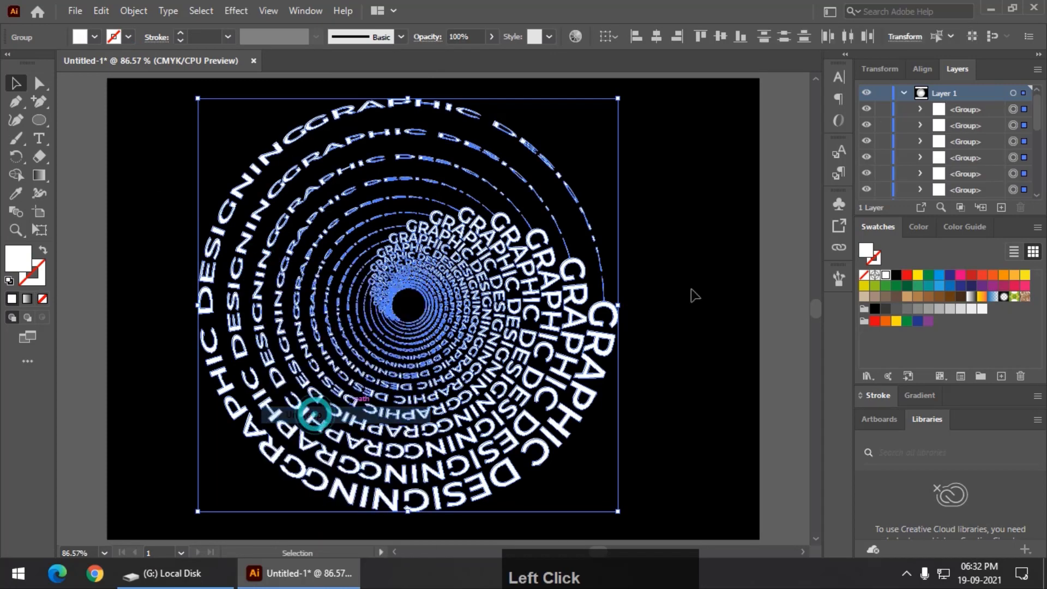
pyautogui.click(706, 257)
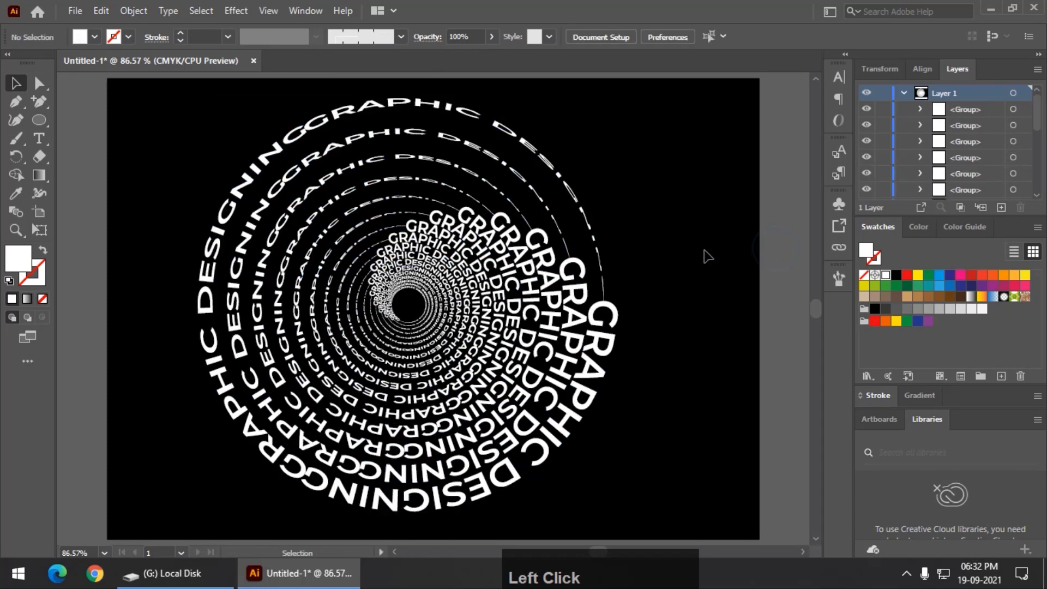
# Fill every other ring, from the second outermost to the innermost, with yellow
pyautogui.click(254, 385)
pyautogui.keyDown('shift'); pyautogui.click(290, 370); pyautogui.keyUp('shift')
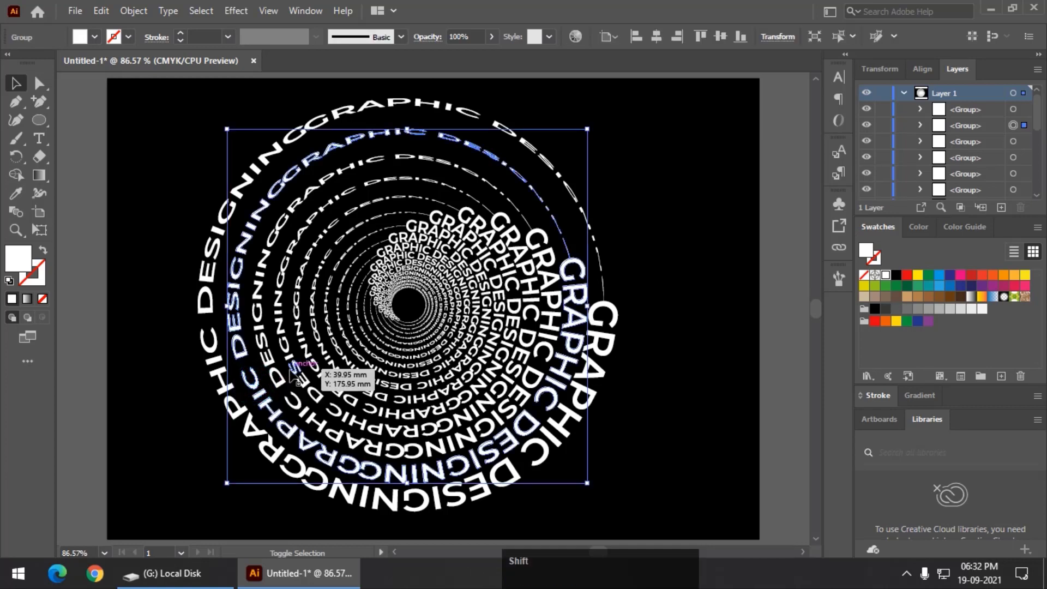
pyautogui.keyDown('shift'); pyautogui.click(295, 375); pyautogui.keyUp('shift')
pyautogui.keyDown('shift'); pyautogui.click(334, 360); pyautogui.keyUp('shift')
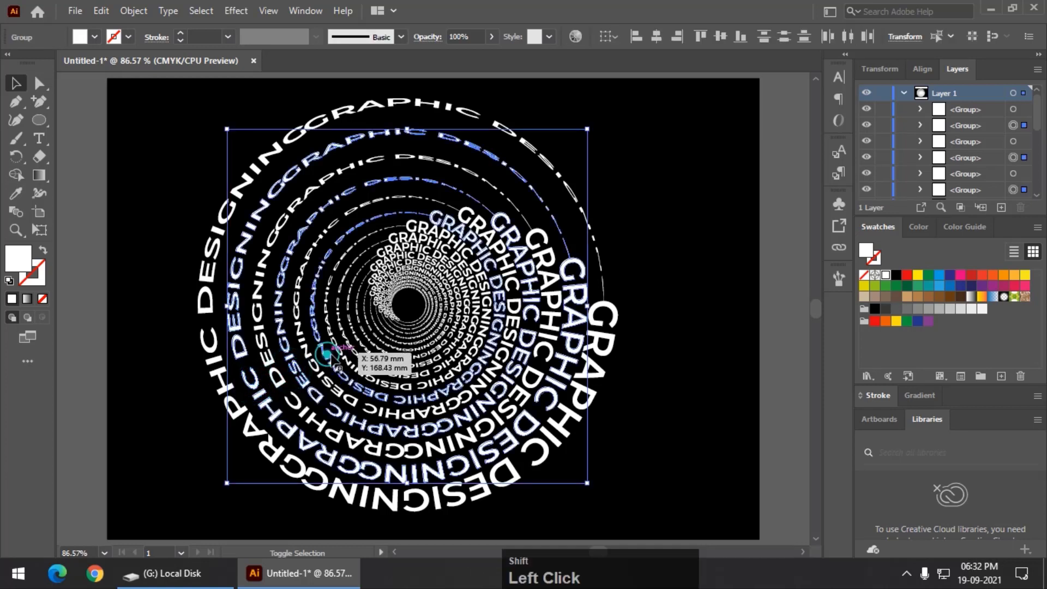
pyautogui.keyDown('shift'); pyautogui.click(355, 353); pyautogui.keyUp('shift')
pyautogui.keyDown('shift'); pyautogui.click(380, 343); pyautogui.keyUp('shift')
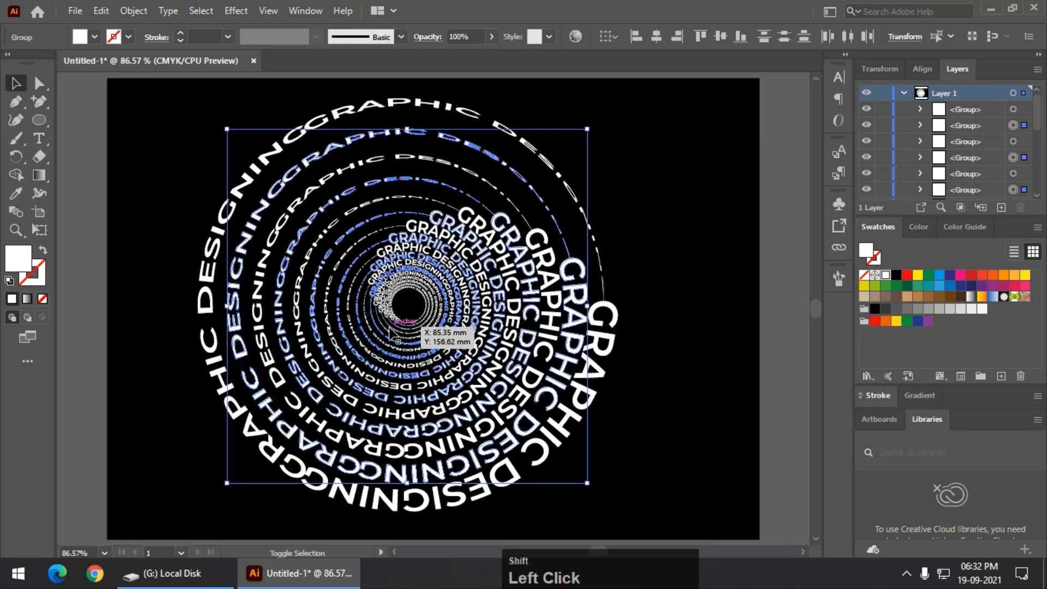
pyautogui.keyDown('shift'); pyautogui.click(391, 330); pyautogui.keyUp('shift')
pyautogui.keyDown('shift'); pyautogui.click(402, 330); pyautogui.keyUp('shift')
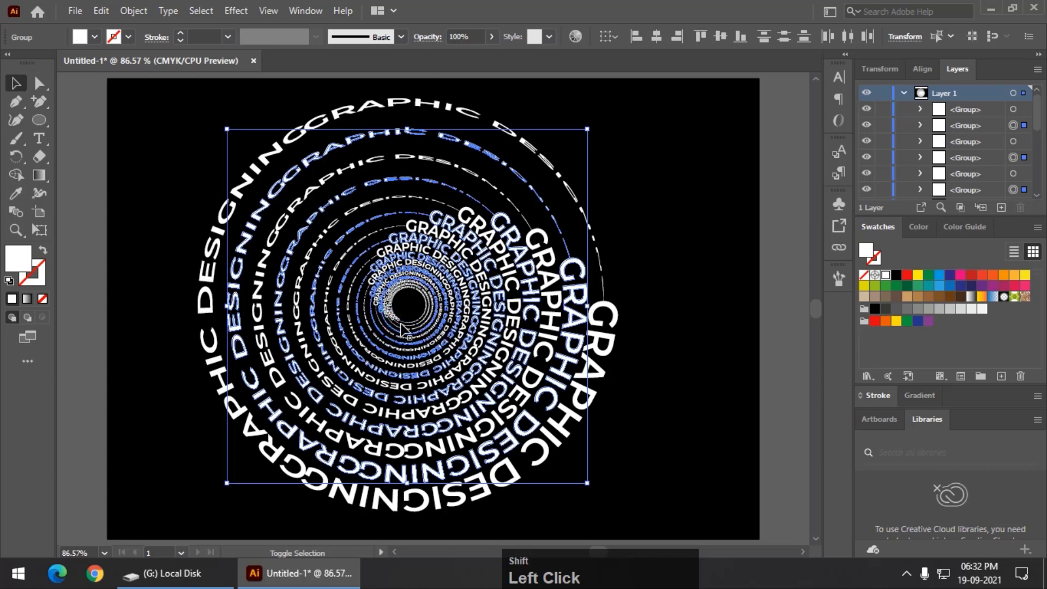
pyautogui.keyDown('shift'); pyautogui.click(396, 318); pyautogui.keyUp('shift')
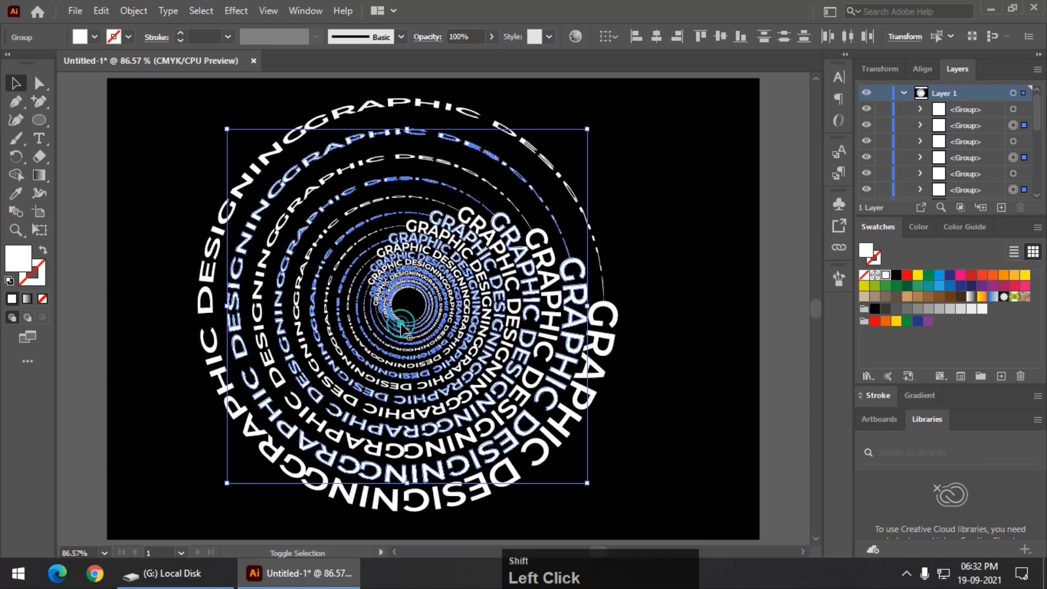
pyautogui.click(1025, 275)
pyautogui.click(781, 271)
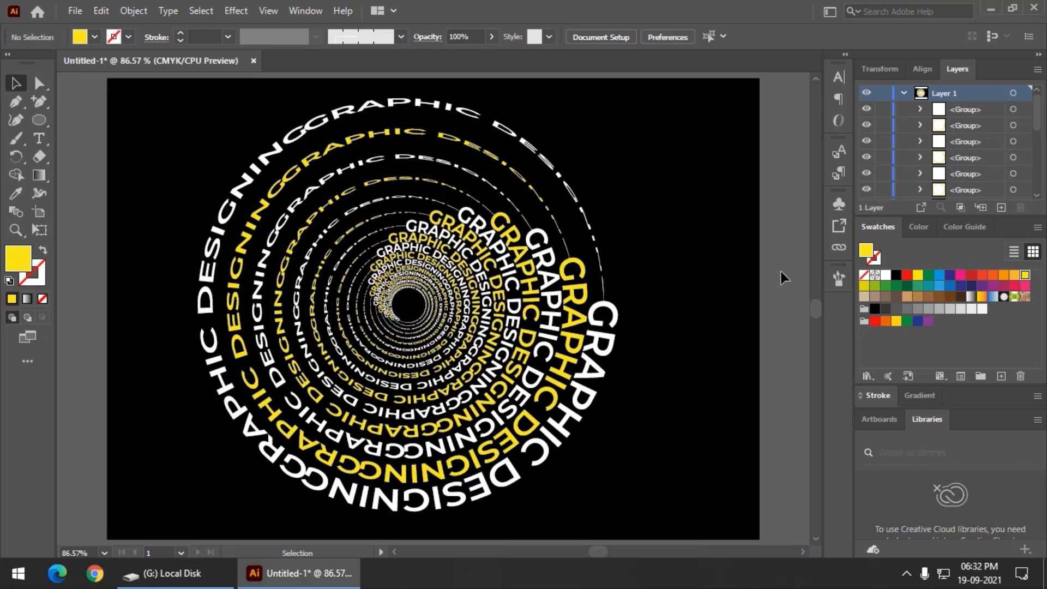
# Free-distort the right corners of all the rings into a tilted perspective tunnel
pyautogui.moveTo(76, 96); pyautogui.dragTo(650, 480)
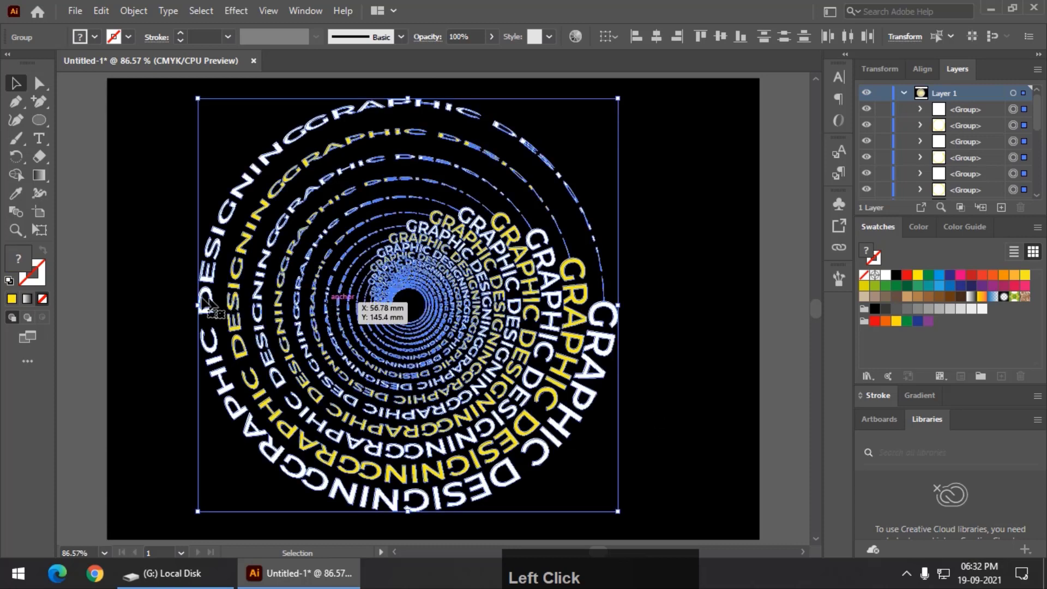
pyautogui.click(34, 231)
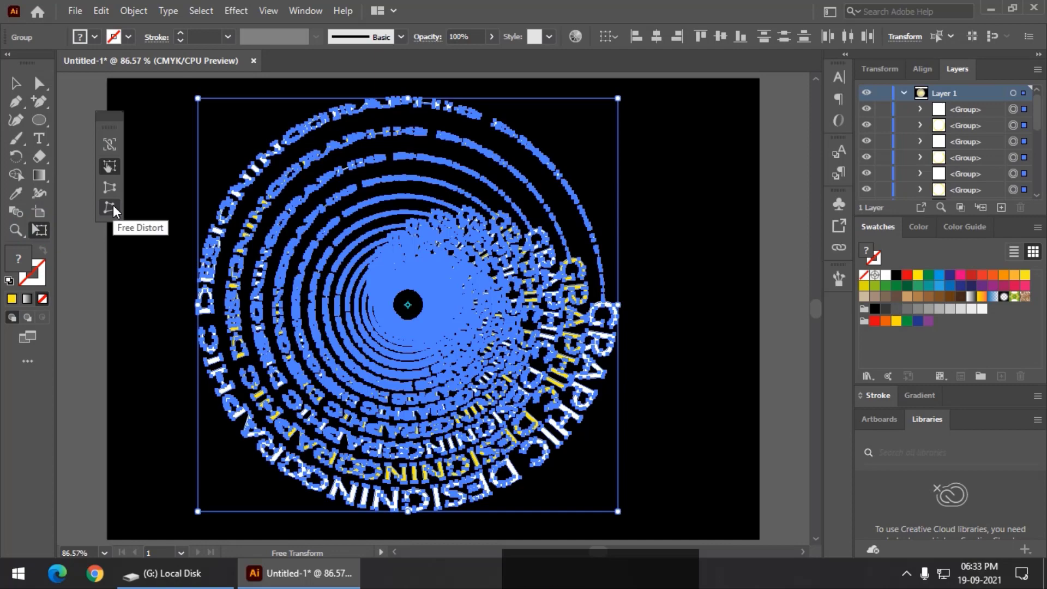
pyautogui.click(111, 206)
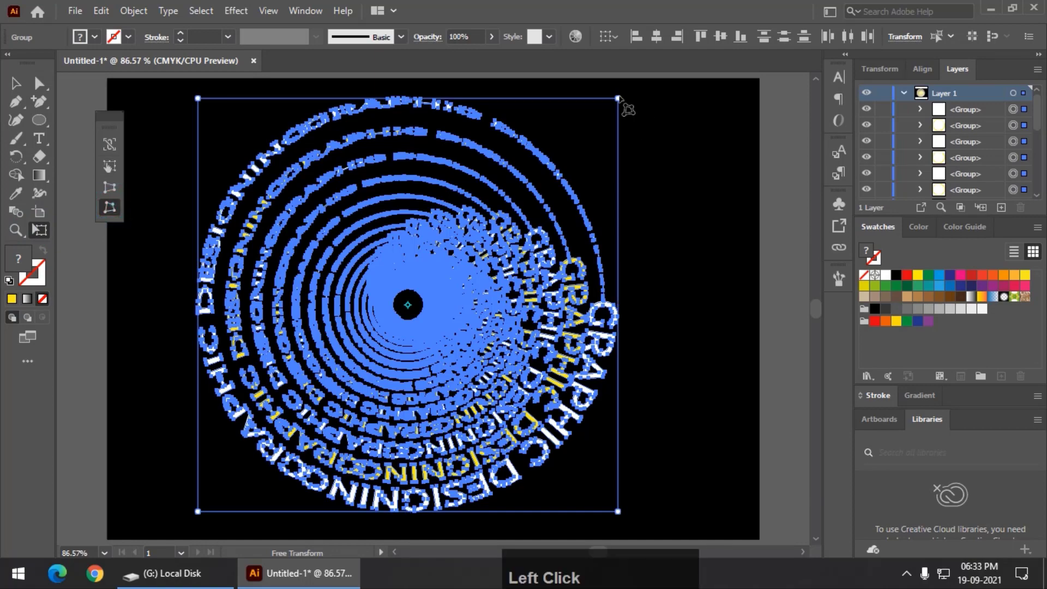
pyautogui.moveTo(619, 98); pyautogui.dragTo(522, 200)
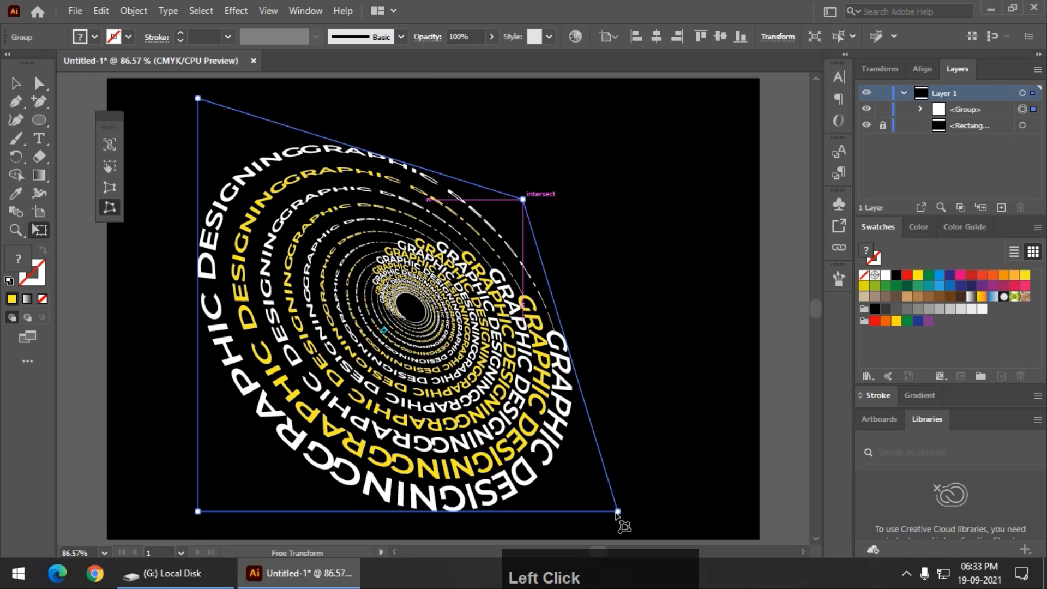
pyautogui.moveTo(617, 513); pyautogui.dragTo(632, 511)
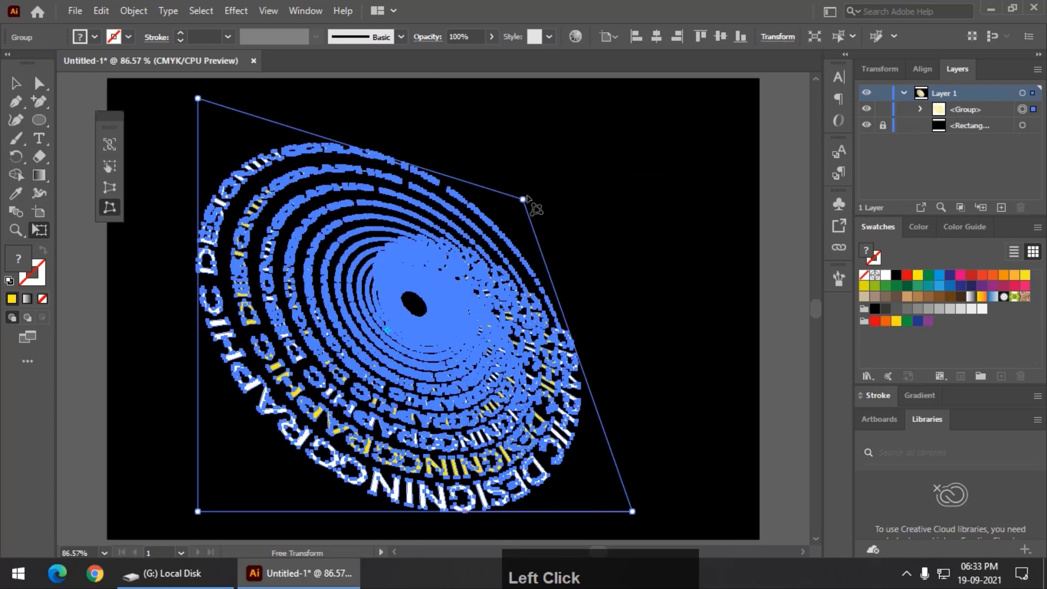
pyautogui.moveTo(527, 202); pyautogui.dragTo(534, 186)
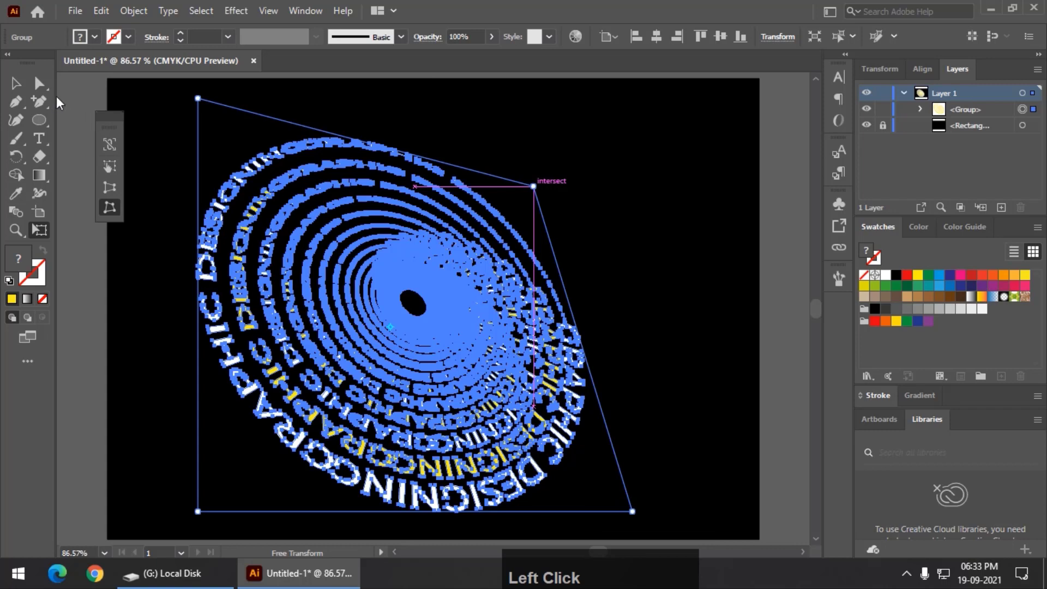
# Shift the distorted spiral slightly up and to the right
pyautogui.click(18, 83)
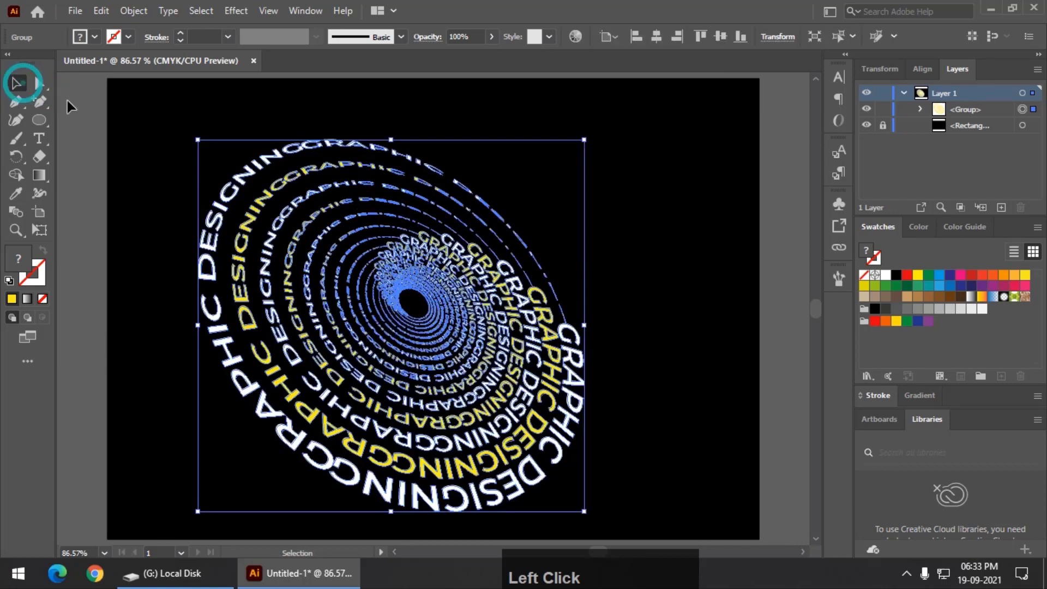
pyautogui.click(69, 106)
pyautogui.moveTo(420, 291); pyautogui.dragTo(447, 277)
pyautogui.click(781, 274)
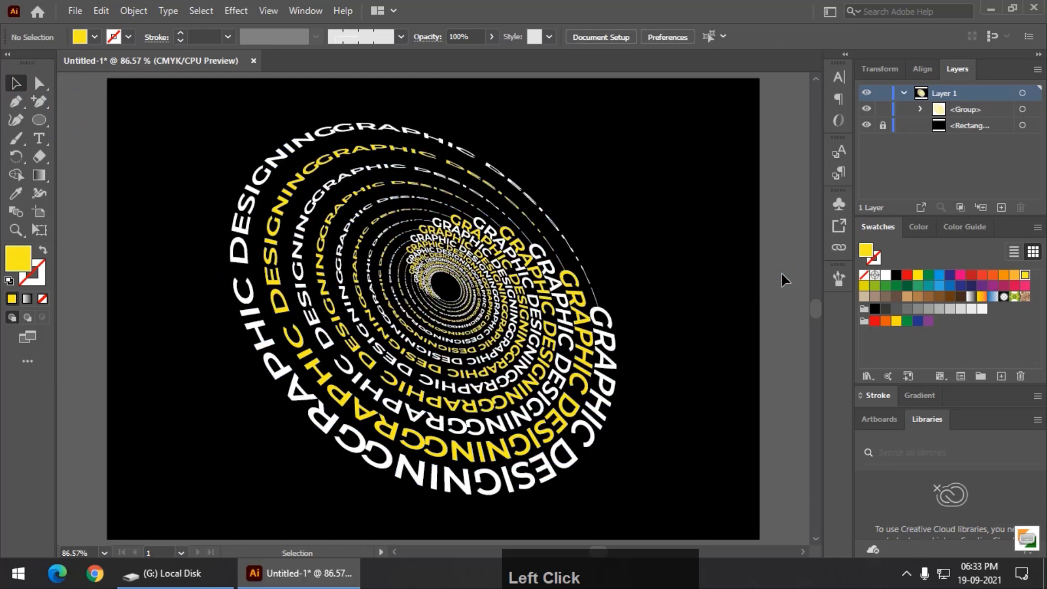